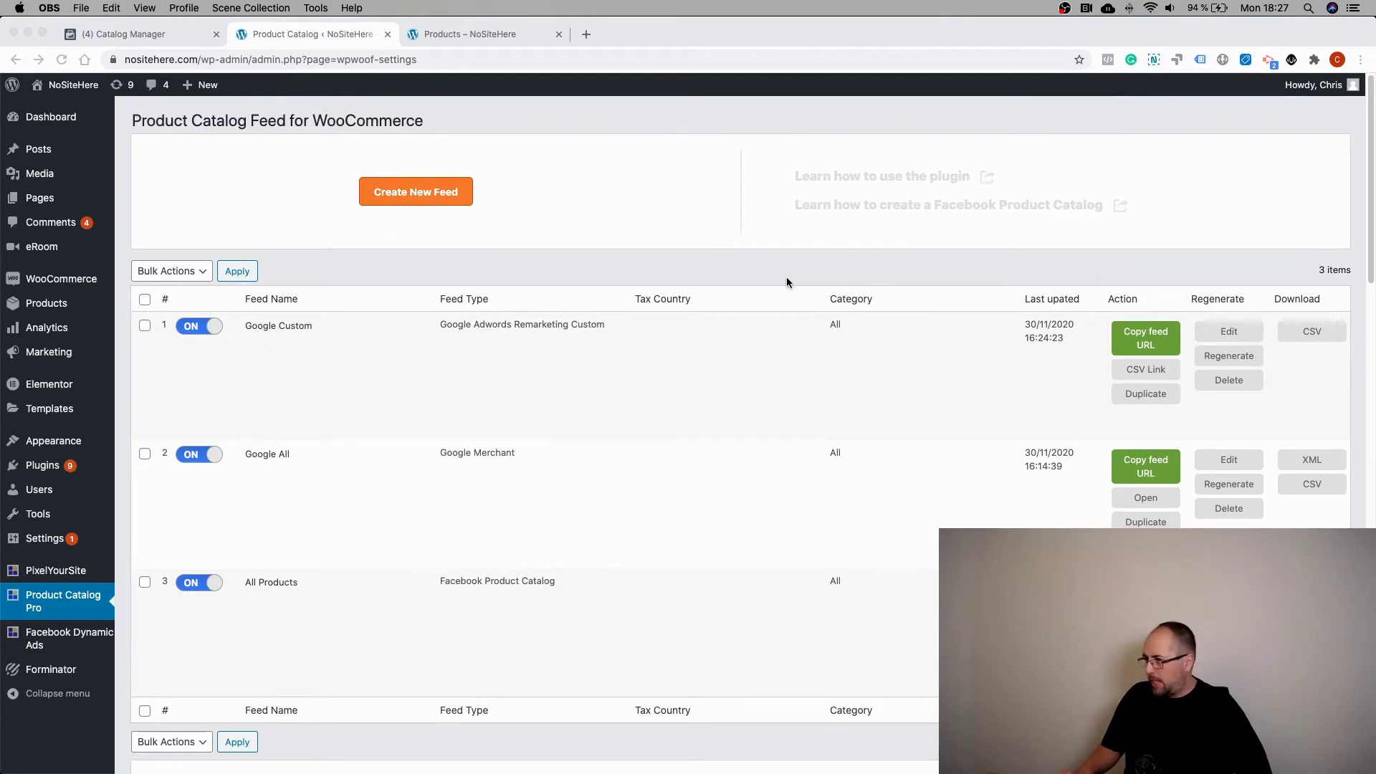
- Return to the feed's Edit page and scroll to its Smart Tags settings (12 latest, 12 top-selling)
{"action": "key", "text": "super+Tab"}
{"action": "key", "text": "super+r"}
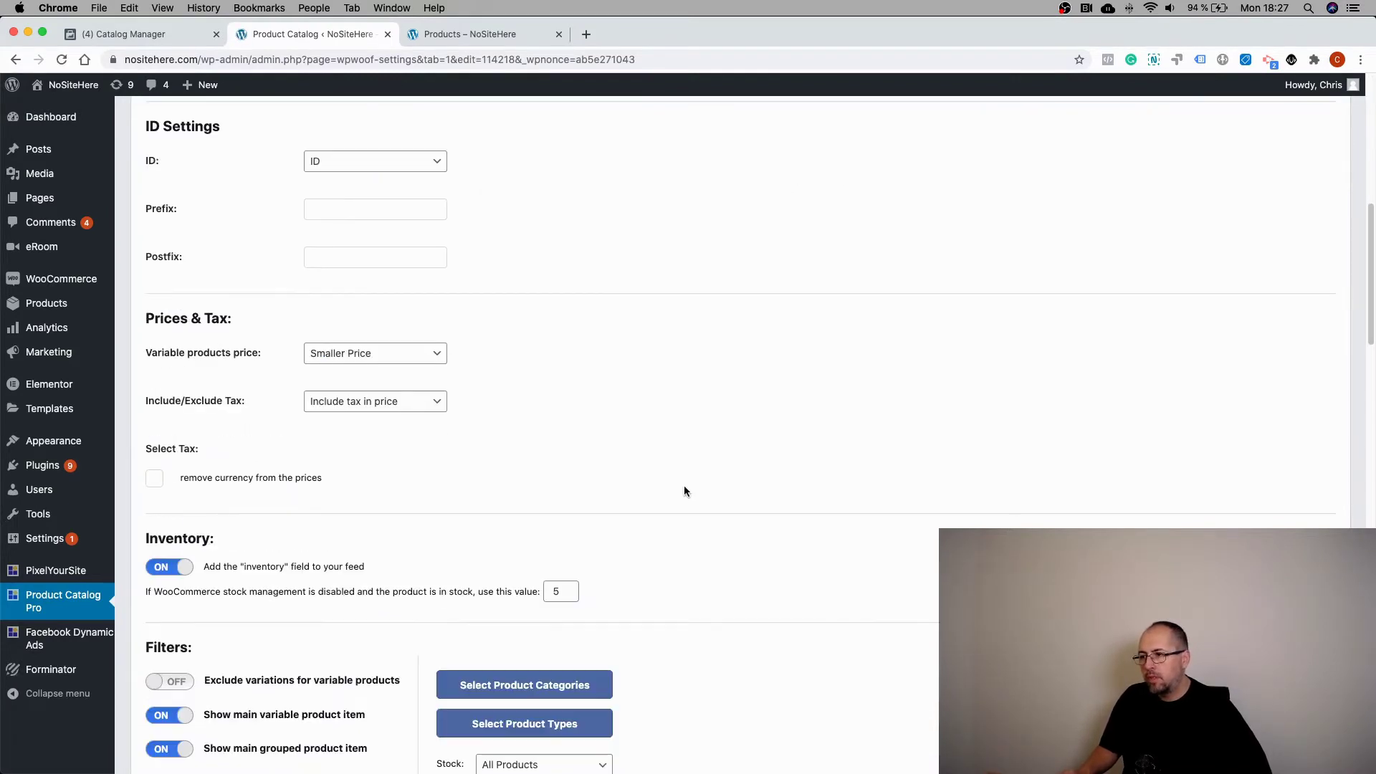
{"action": "scroll", "coordinate": [684, 486], "scroll_direction": "down", "scroll_amount": 7}
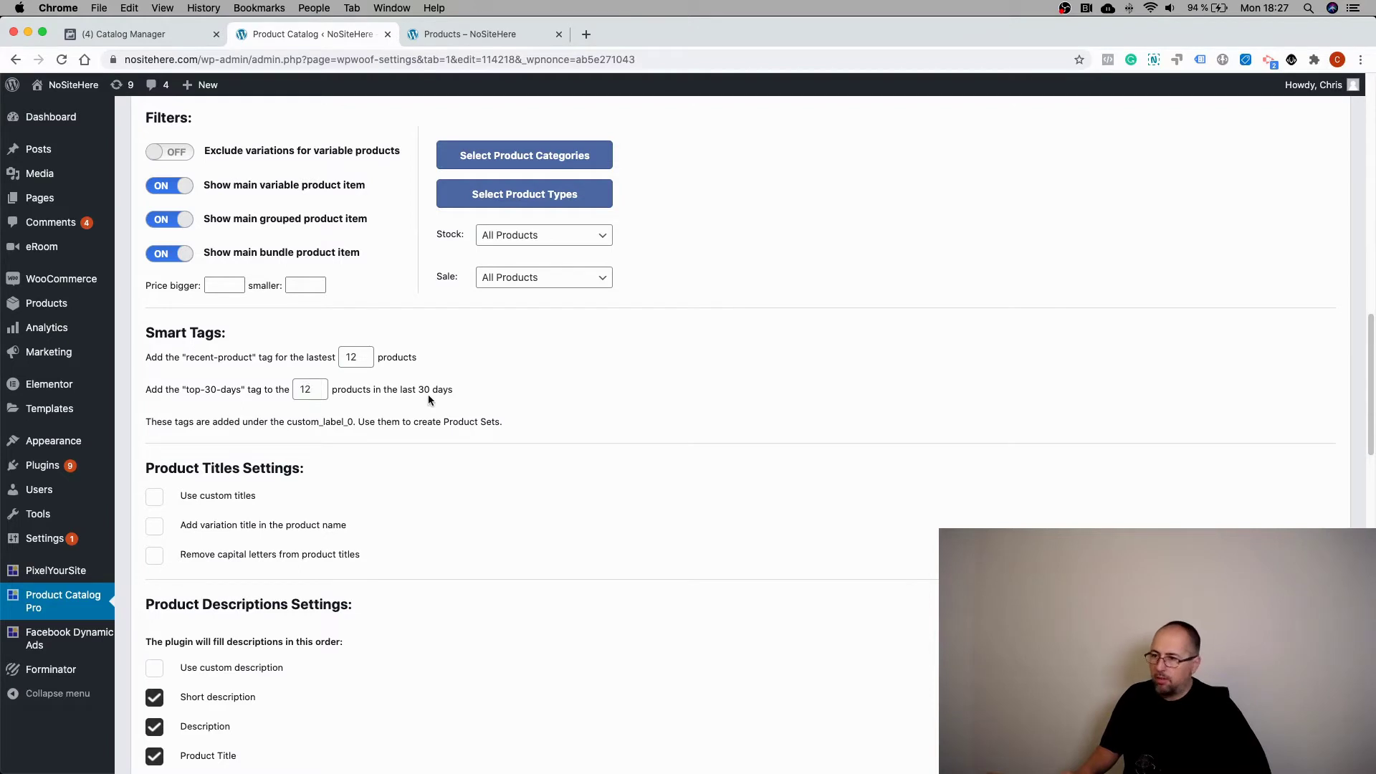
{"action": "left_click", "coordinate": [305, 392]}
{"action": "scroll", "coordinate": [461, 393], "scroll_direction": "down", "scroll_amount": 6}
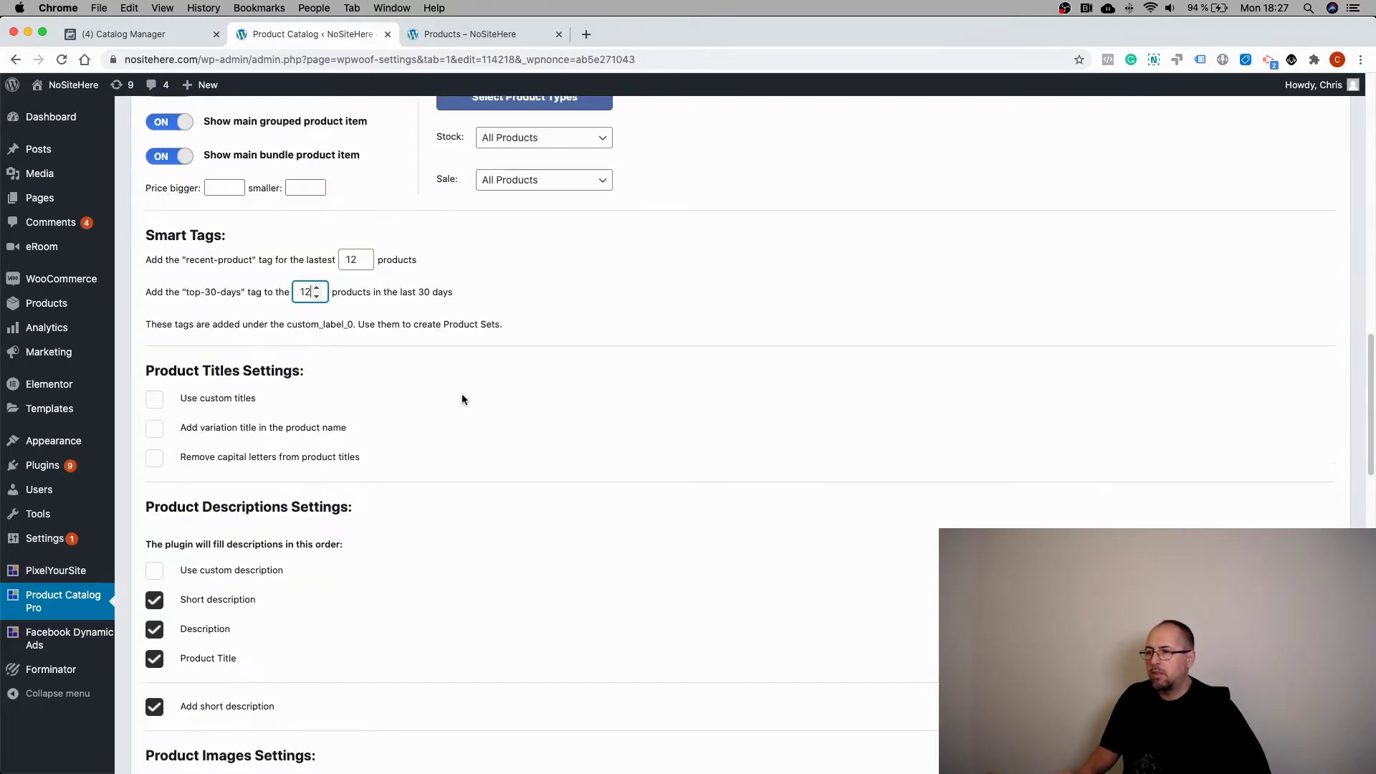
{"action": "scroll", "coordinate": [274, 325], "scroll_direction": "up", "scroll_amount": 6}
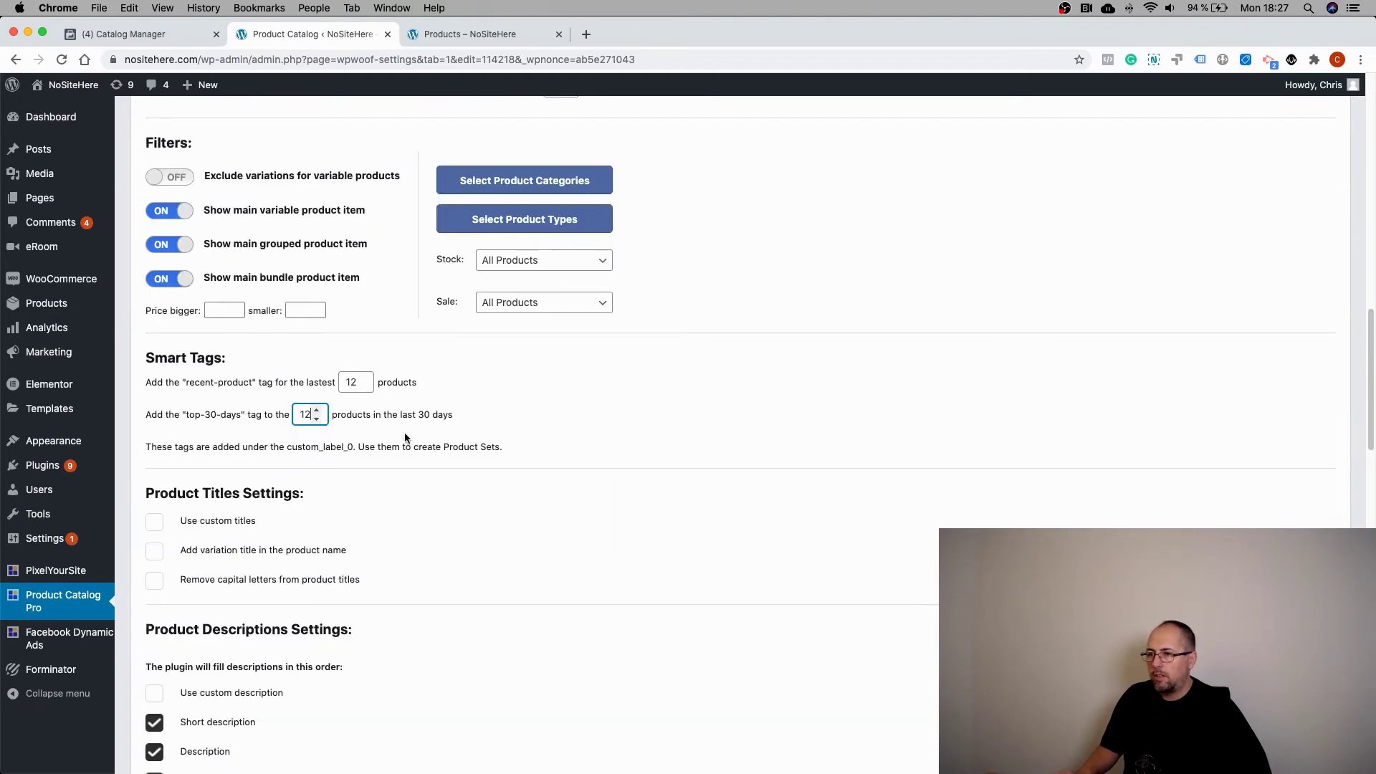
{"action": "scroll", "coordinate": [404, 436], "scroll_direction": "down", "scroll_amount": 15}
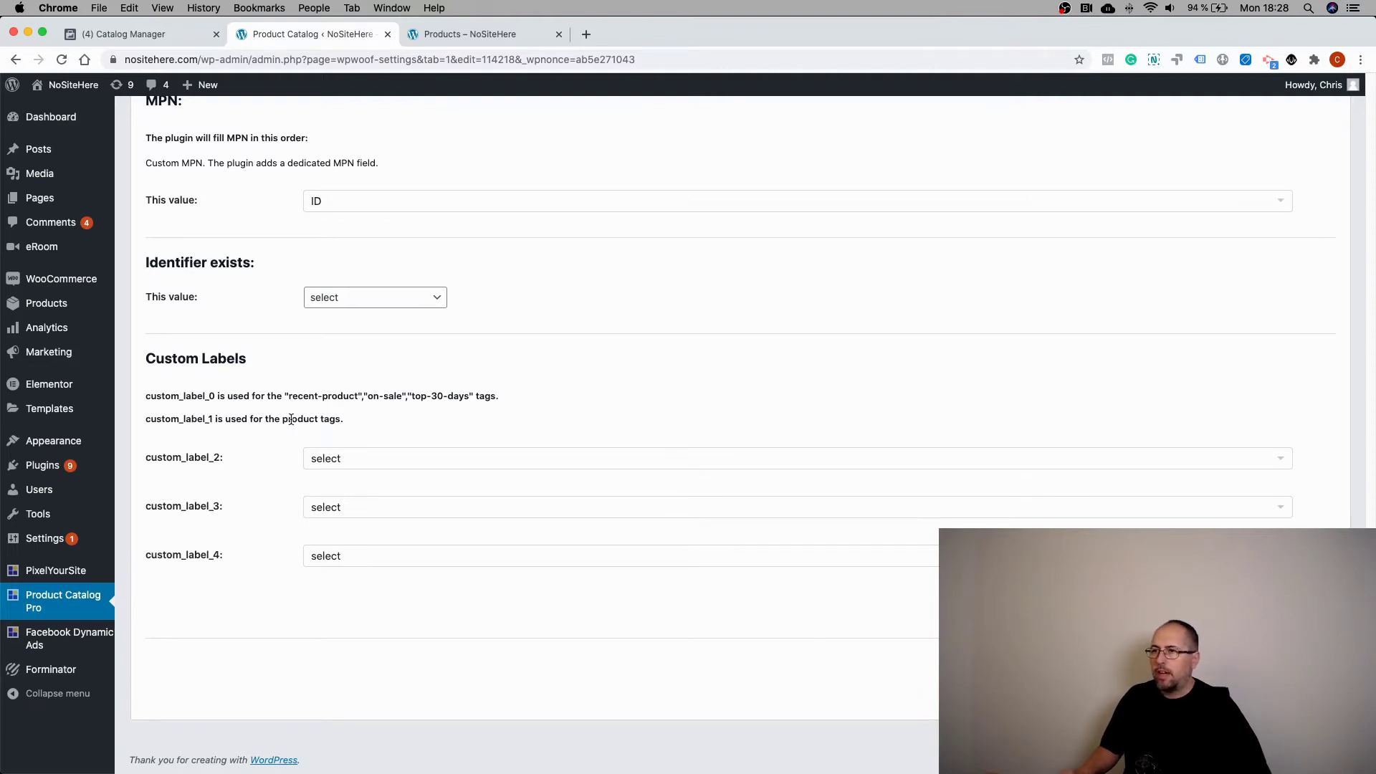
- In Catalog Manager, start a new filter-based product set named recent
{"action": "left_click", "coordinate": [171, 38]}
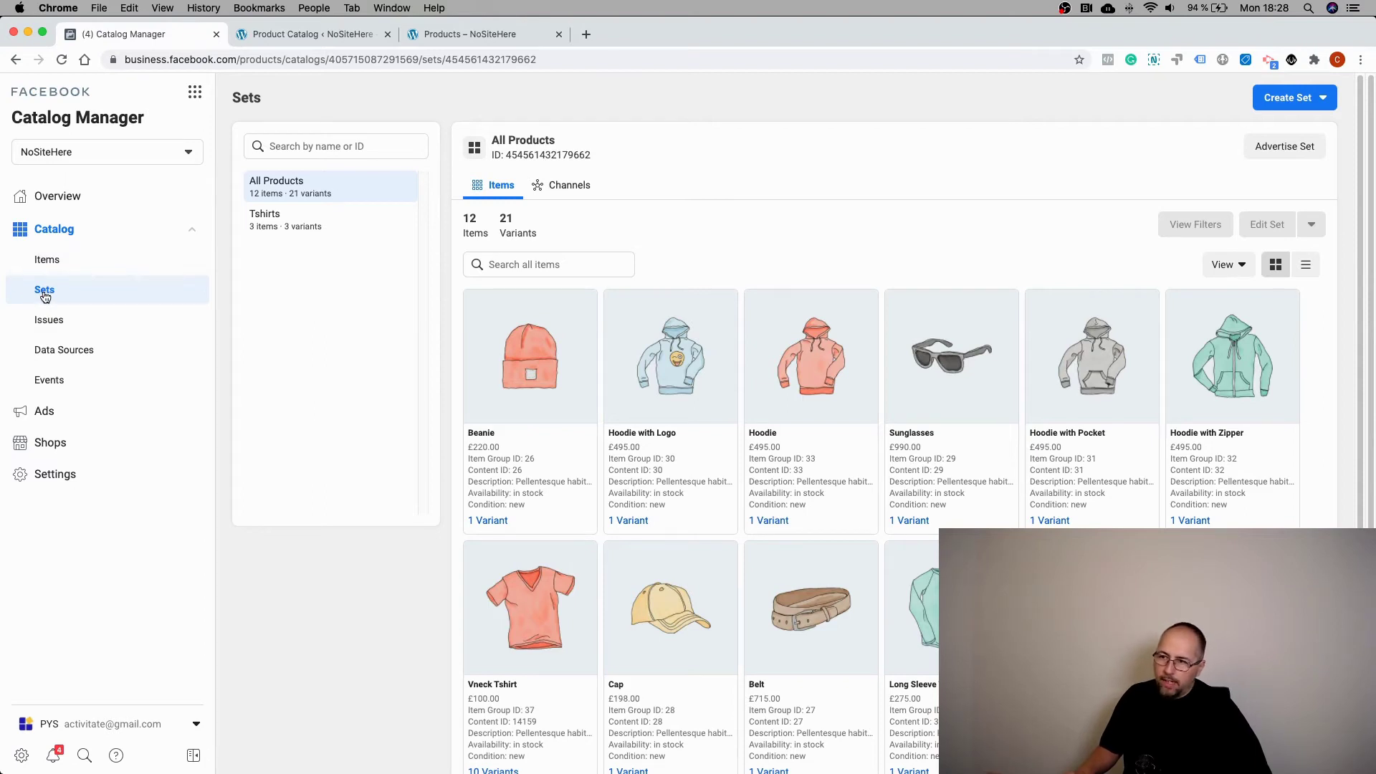
{"action": "left_click", "coordinate": [1291, 99]}
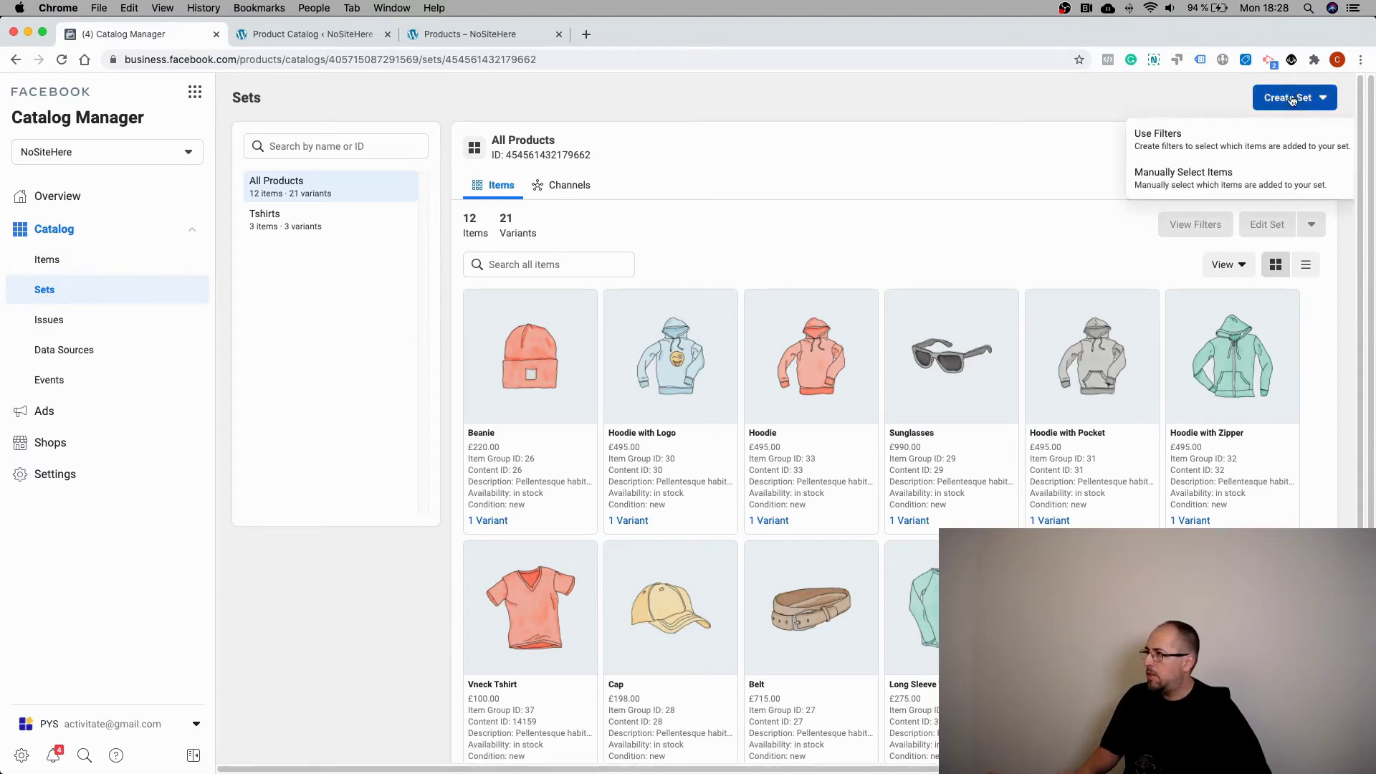
{"action": "left_click", "coordinate": [1152, 147]}
{"action": "left_click", "coordinate": [470, 236]}
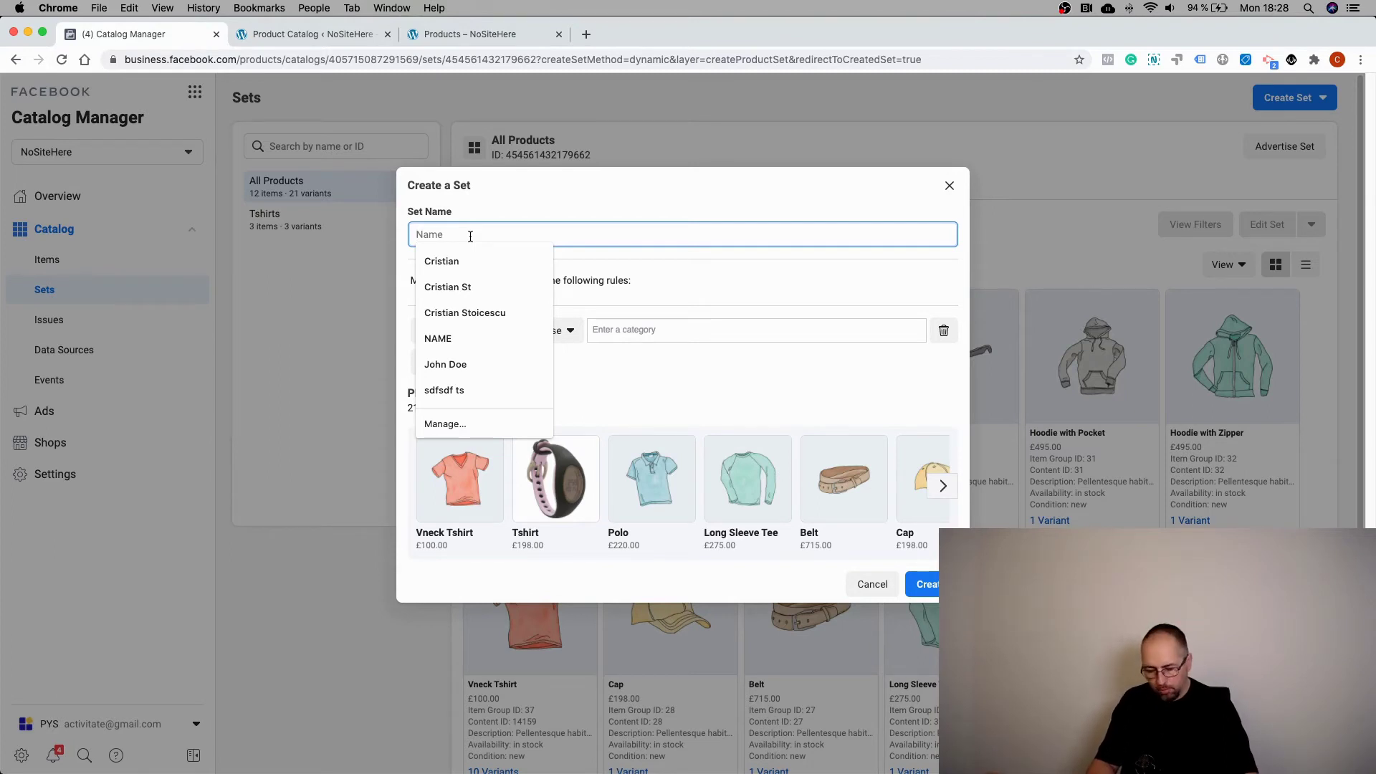
{"action": "type", "text": "recent"}
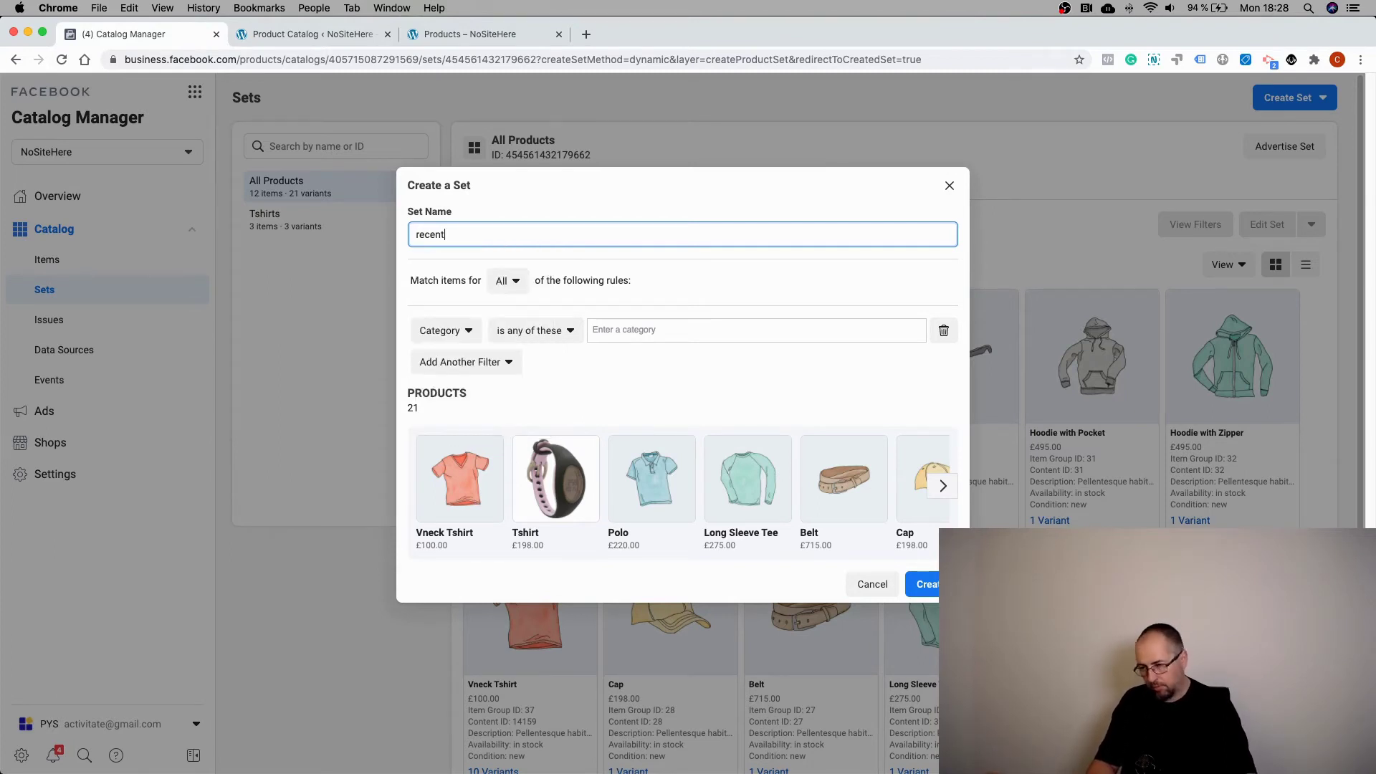
- Add the rule Custom Label 0 contains recent-product, matching 13 products
{"action": "left_click", "coordinate": [445, 334]}
{"action": "scroll", "coordinate": [449, 443], "scroll_direction": "down", "scroll_amount": 5}
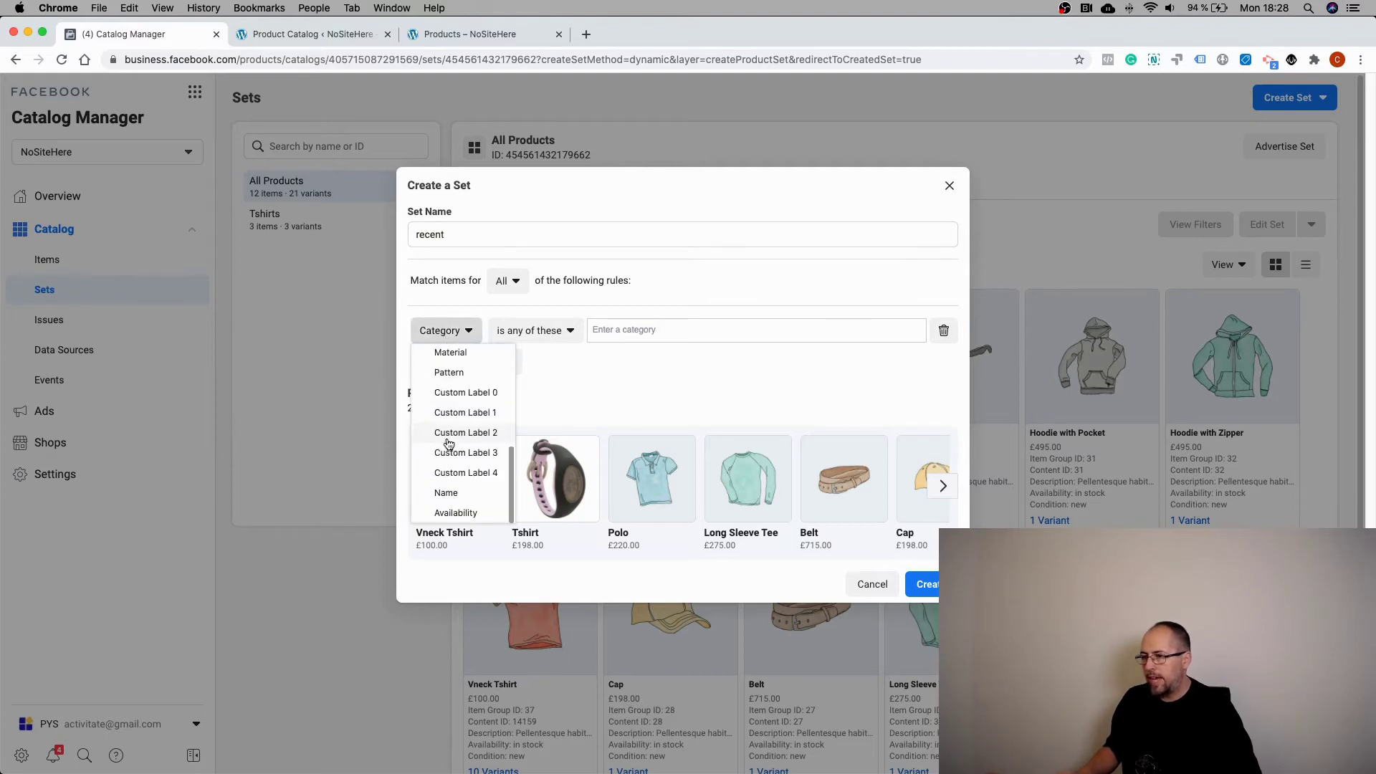
{"action": "left_click", "coordinate": [452, 393]}
{"action": "left_click", "coordinate": [585, 329]}
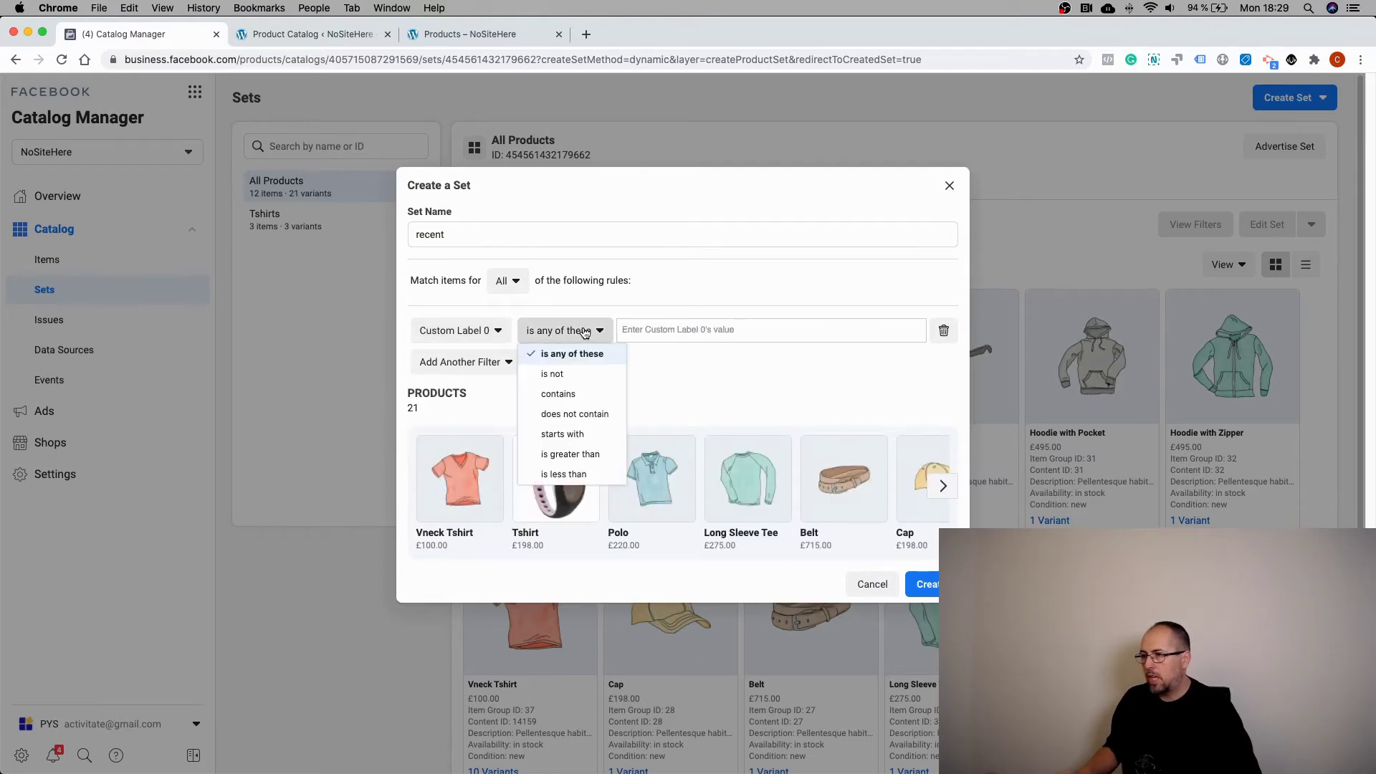
{"action": "left_click", "coordinate": [557, 393]}
{"action": "left_click", "coordinate": [650, 338]}
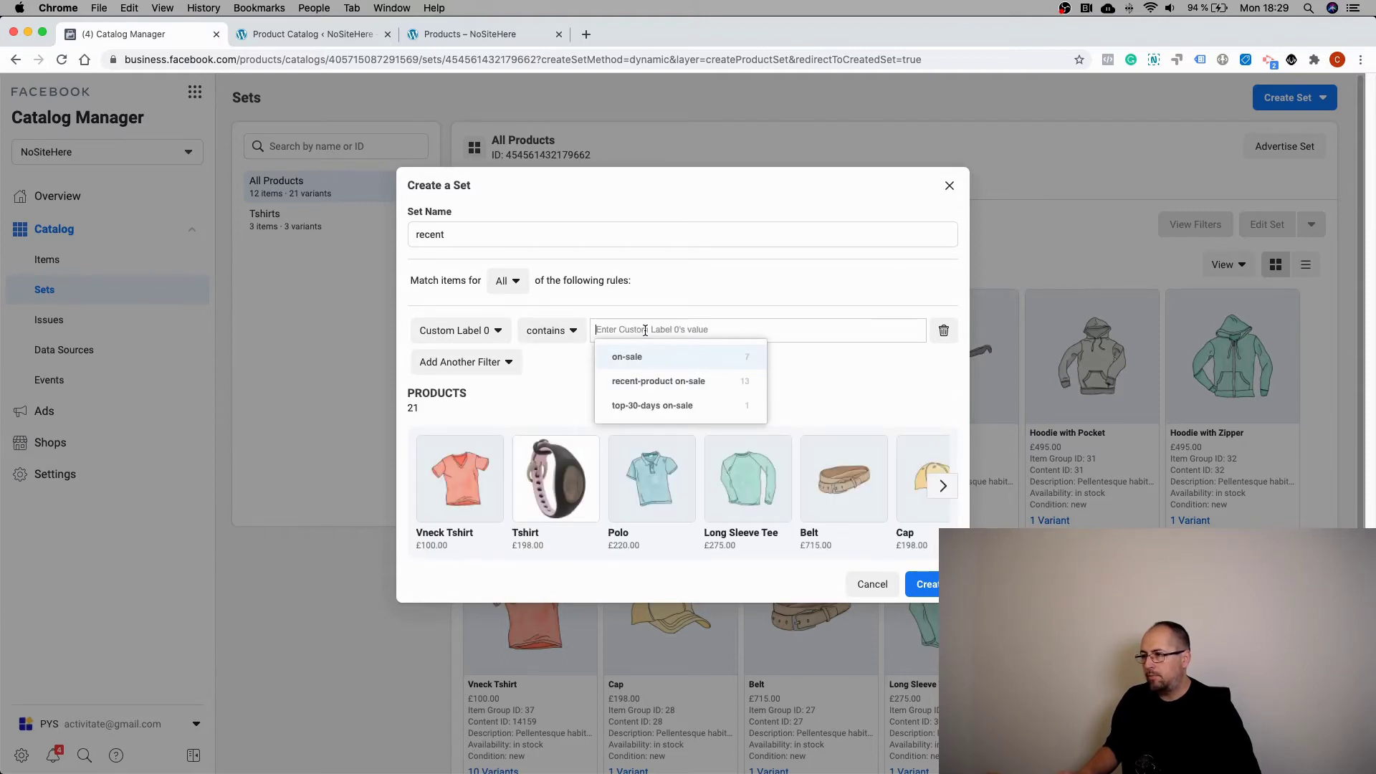
{"action": "type", "text": "rec"}
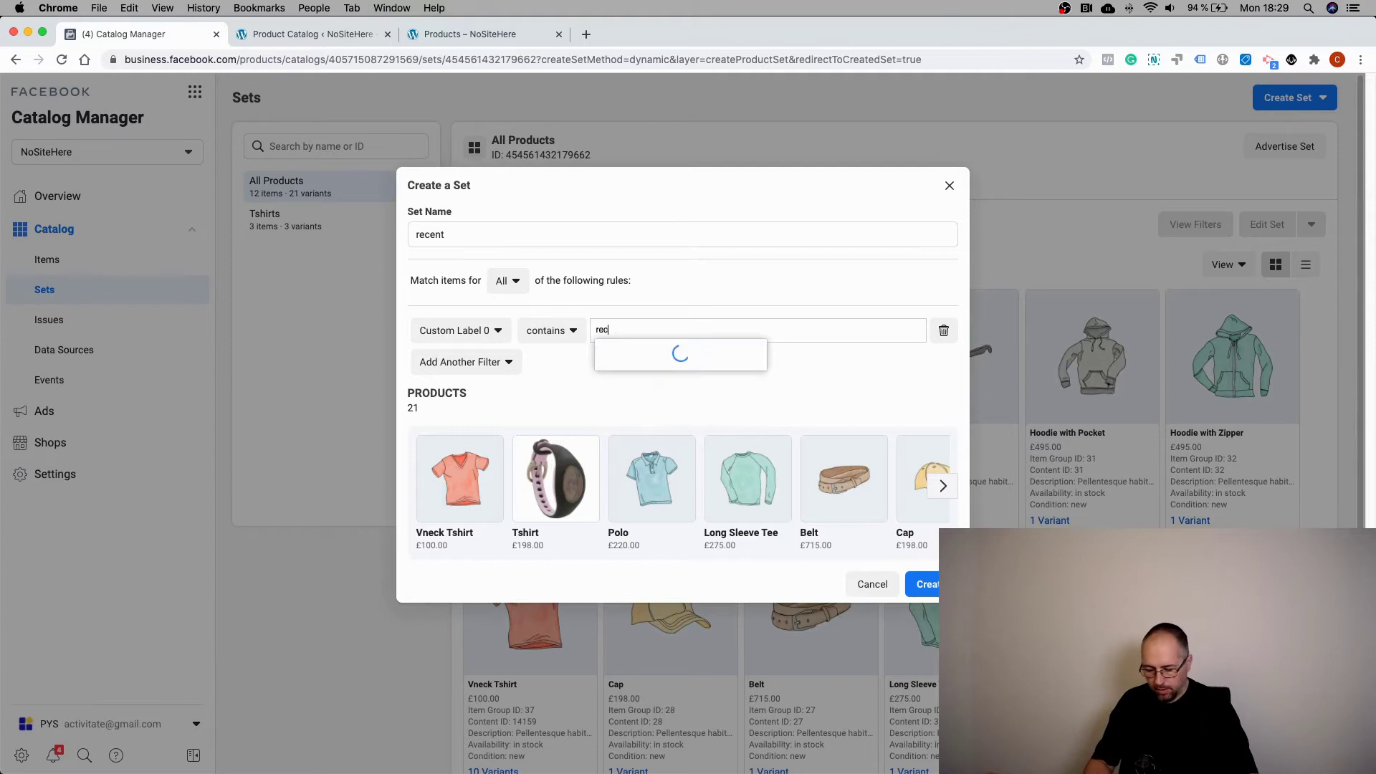
{"action": "type", "text": "ent-product"}
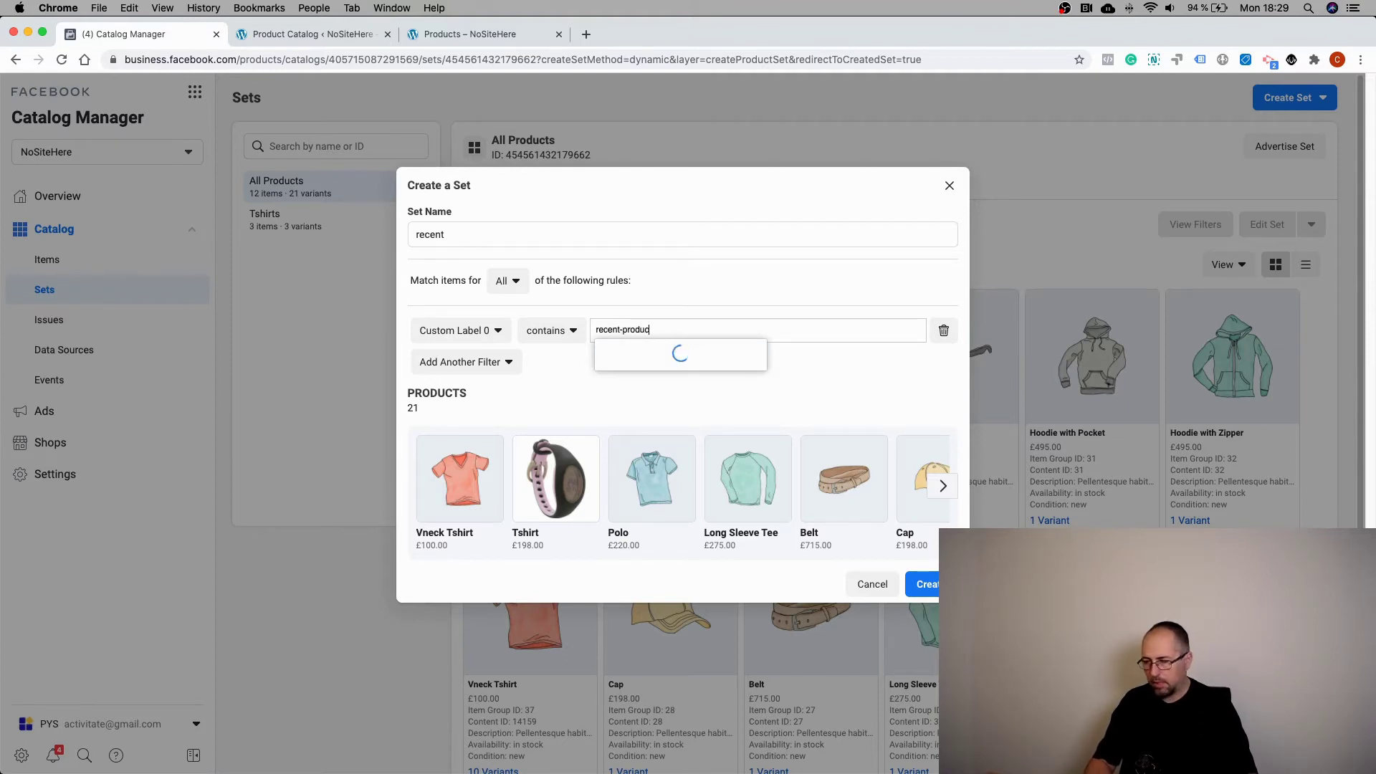
{"action": "left_click", "coordinate": [651, 356]}
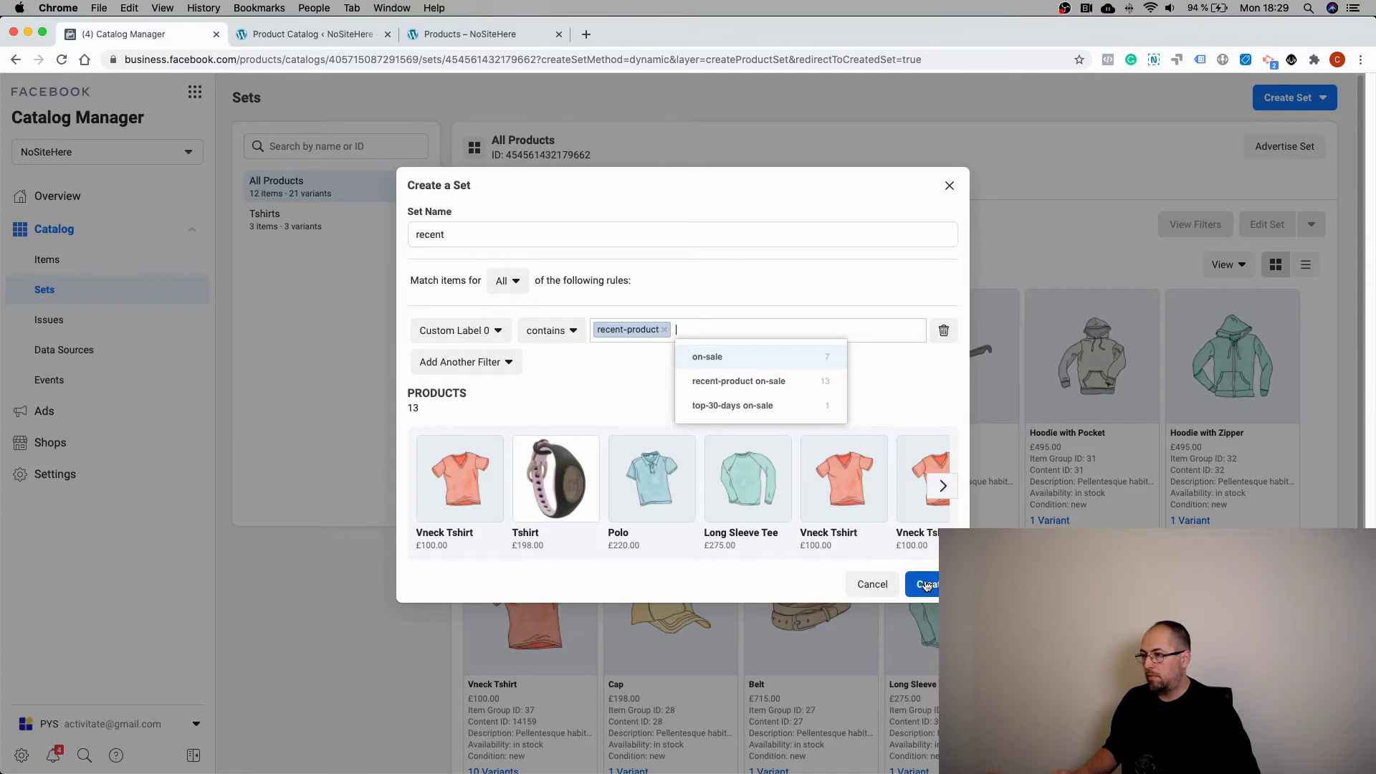
- Save the recent set (4 items, 13 variants) and begin another filter-based set
{"action": "left_click", "coordinate": [926, 586]}
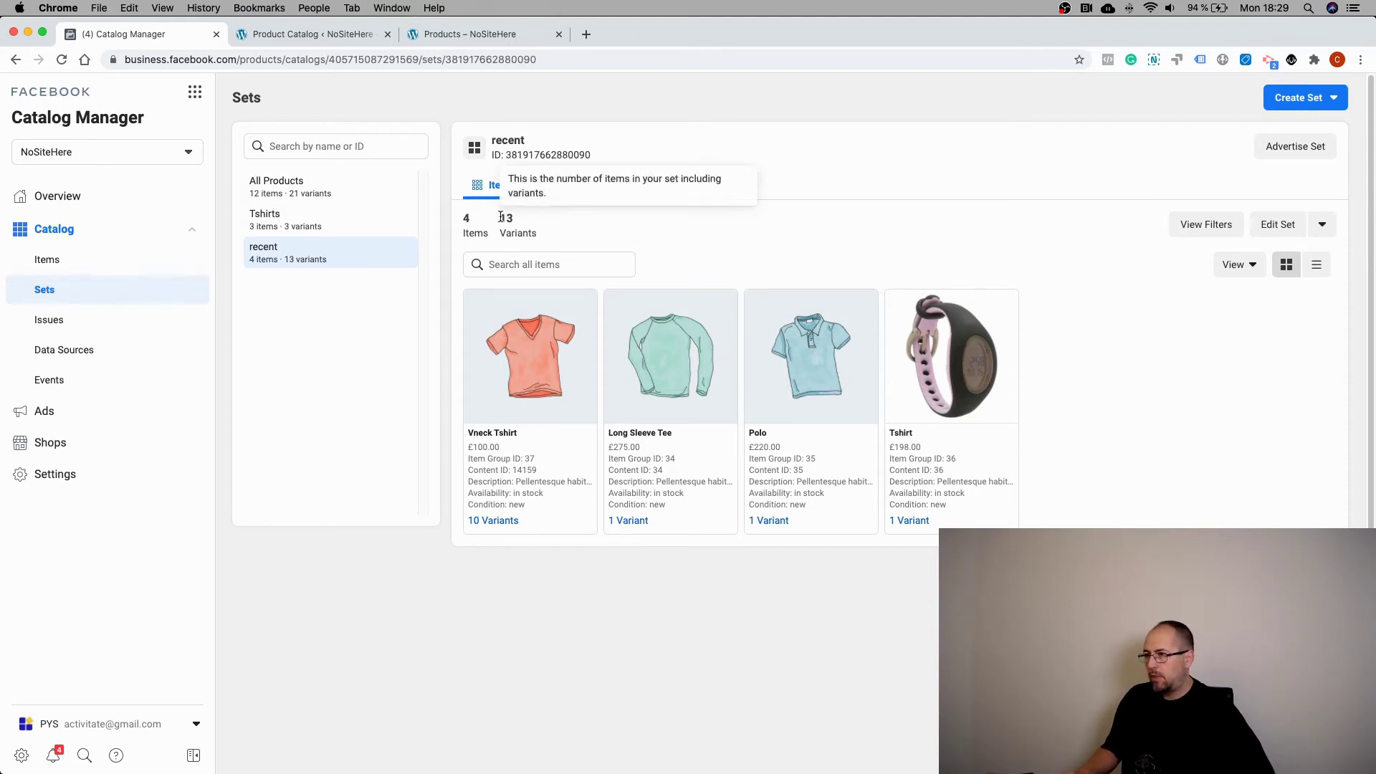
{"action": "left_click", "coordinate": [1339, 97]}
{"action": "left_click", "coordinate": [1158, 141]}
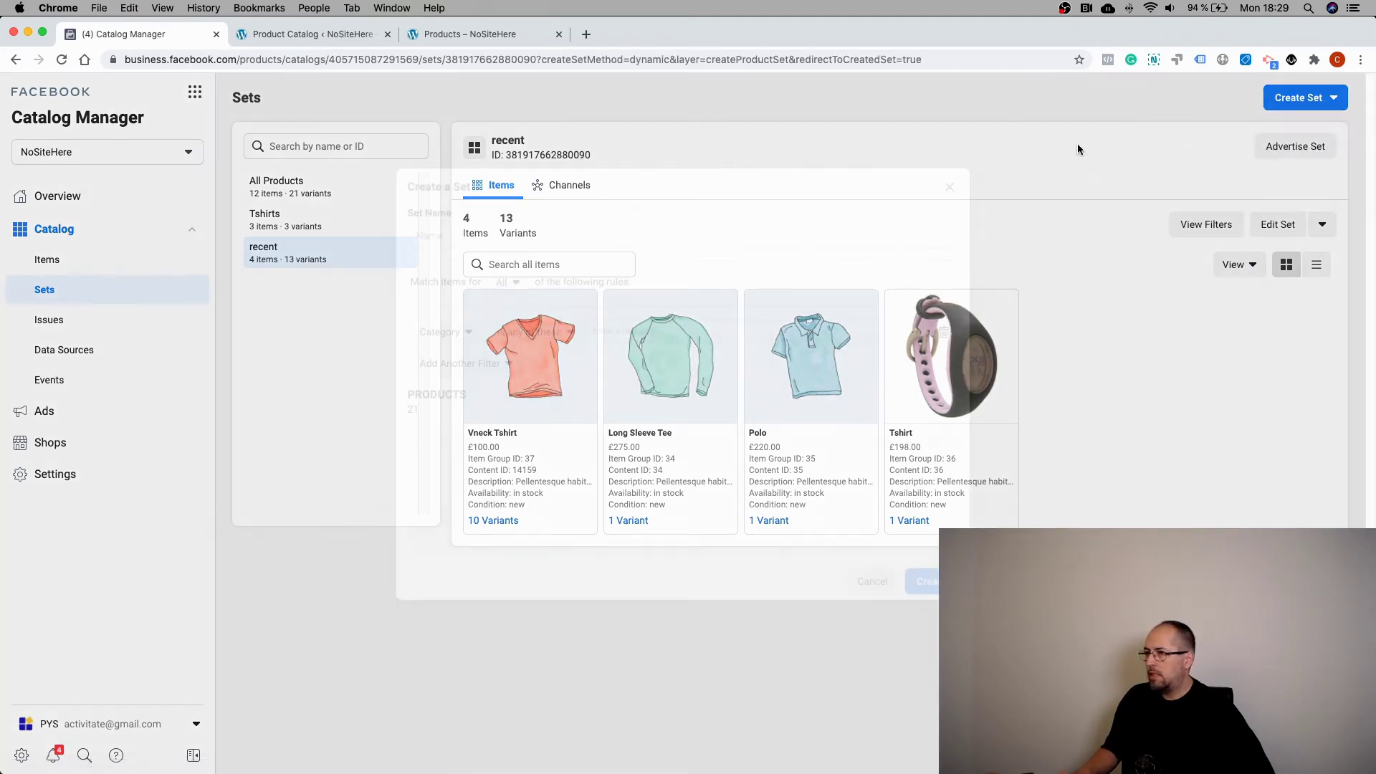
- Name the new set 'top sales'
{"action": "left_click", "coordinate": [550, 232]}
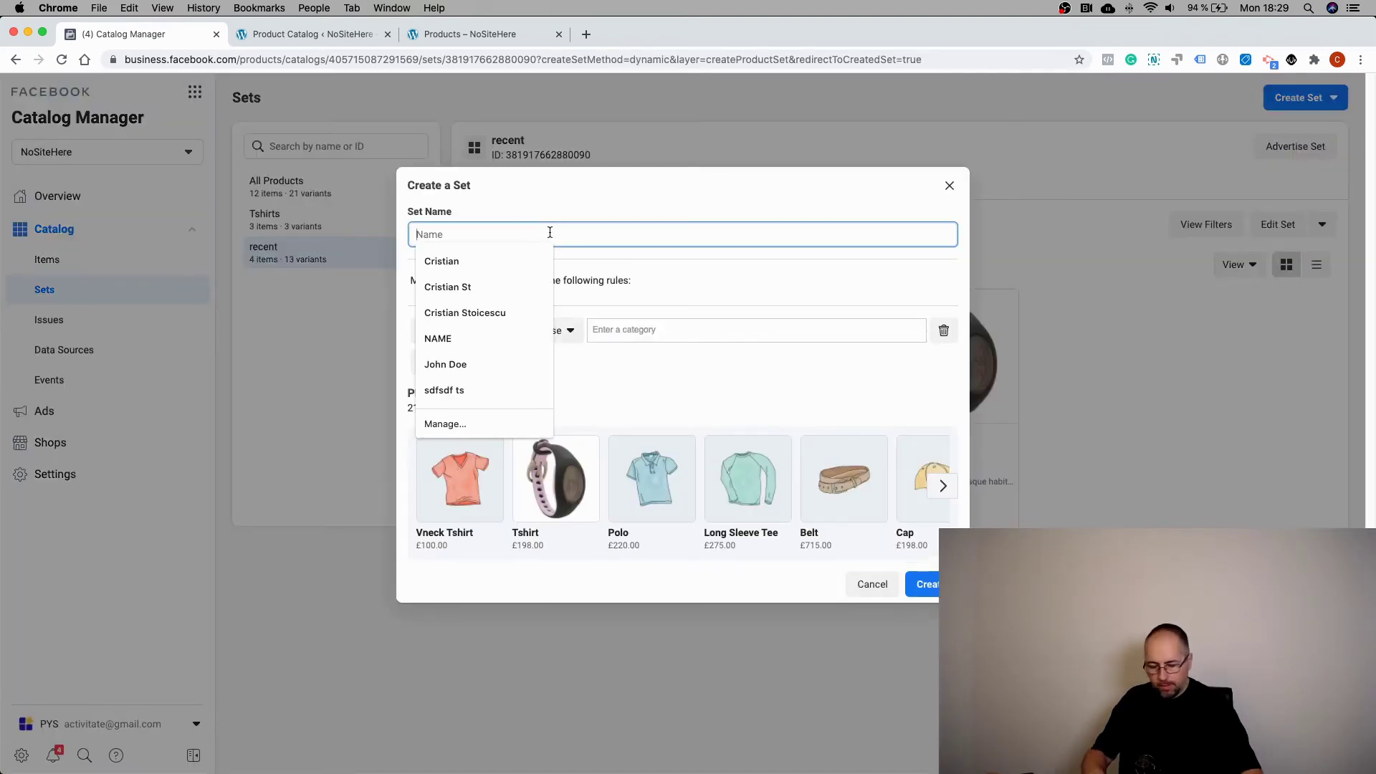
{"action": "type", "text": "best "}
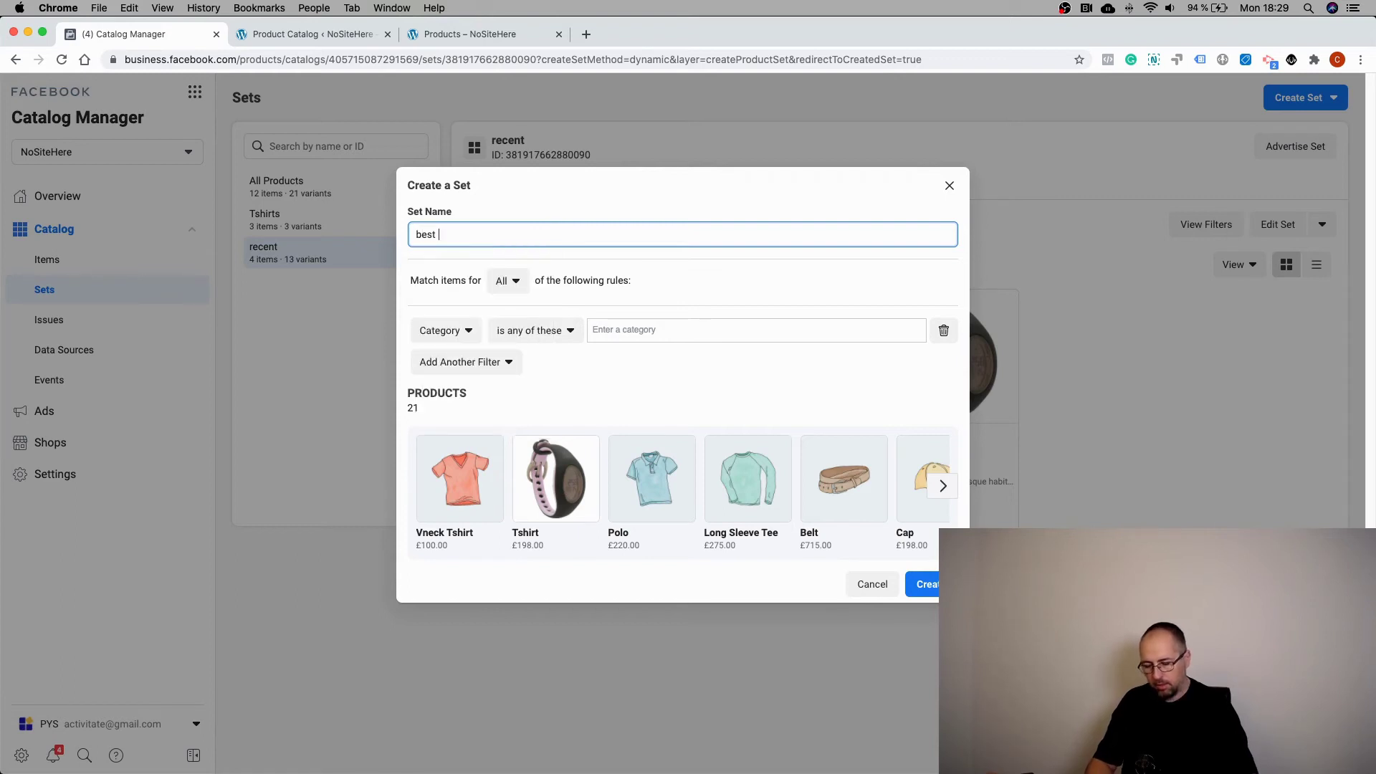
{"action": "type", "text": "sel"}
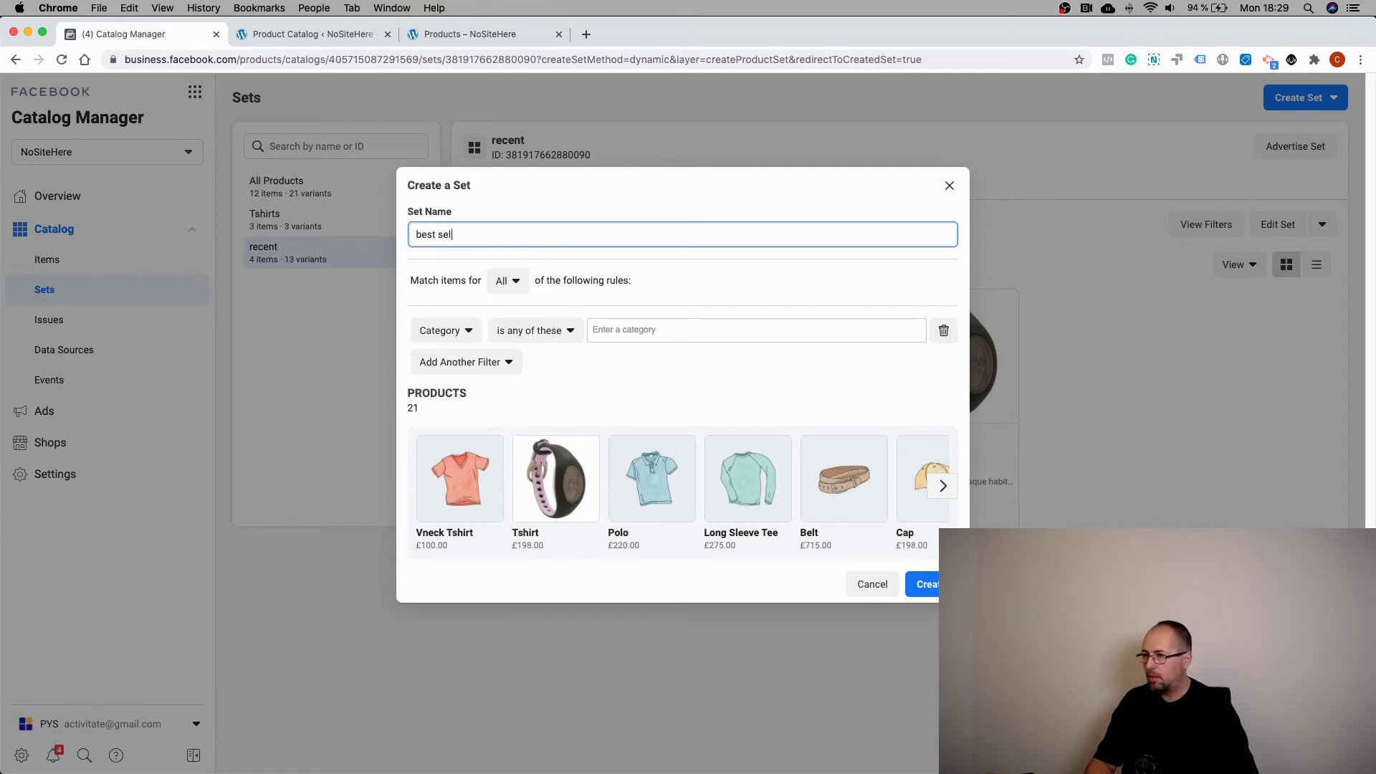
{"action": "key", "text": "BackSpace"}
{"action": "key", "text": "BackSpace"}
{"action": "key", "text": "BackSpace"}
{"action": "key", "text": "BackSpace"}
{"action": "key", "text": "BackSpace"}
{"action": "key", "text": "BackSpace"}
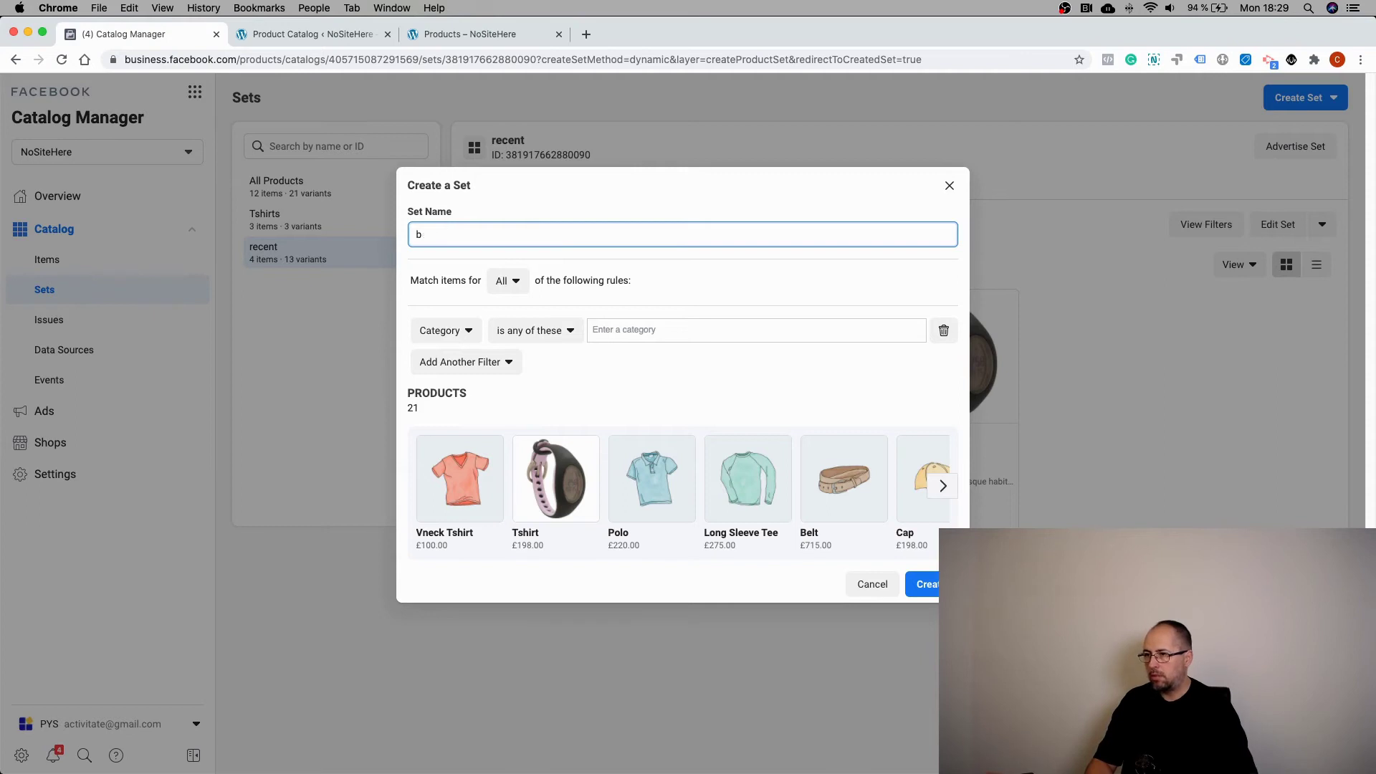
{"action": "type", "text": "top sales"}
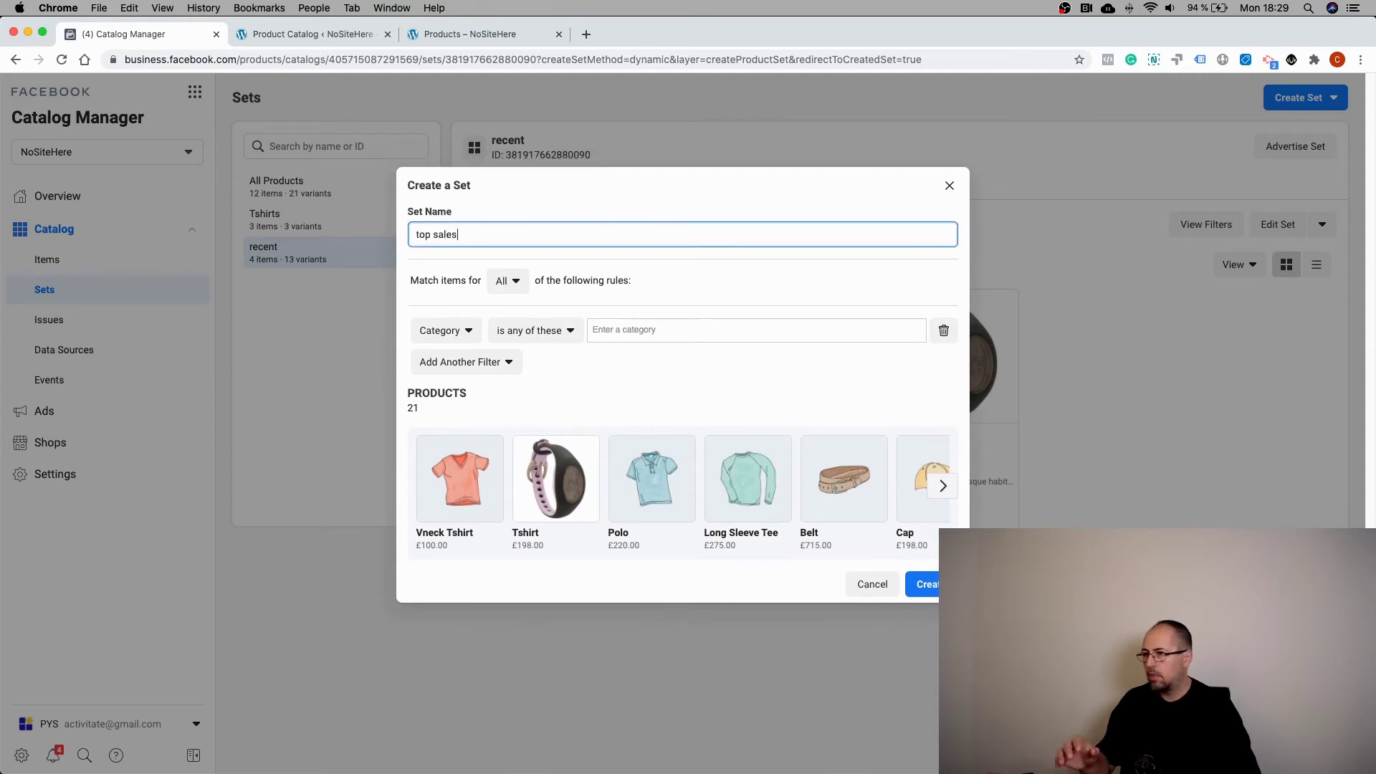
- Filter on Custom Label 0 contains top-30-days and create the set, holding Hoodie with Logo
{"action": "left_click", "coordinate": [449, 337]}
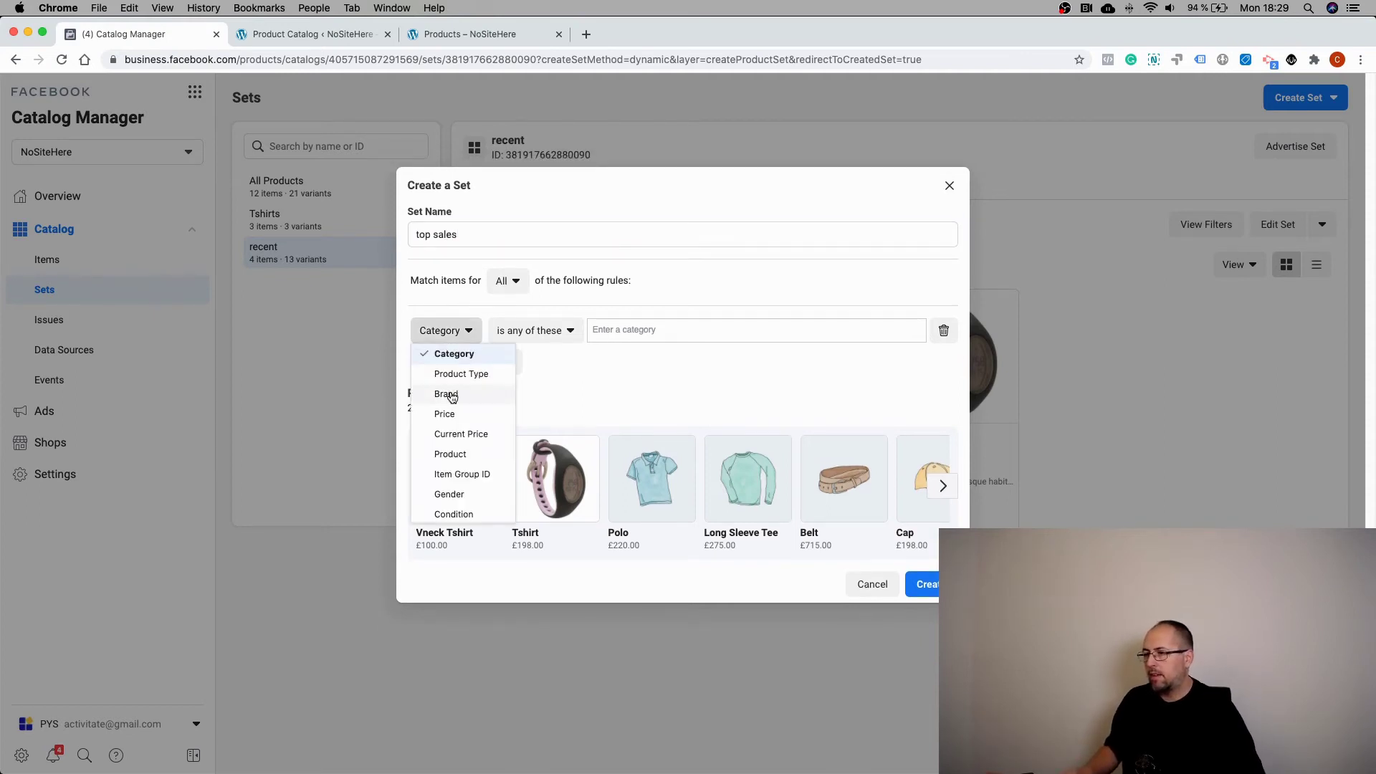
{"action": "scroll", "coordinate": [452, 396], "scroll_direction": "down", "scroll_amount": 3}
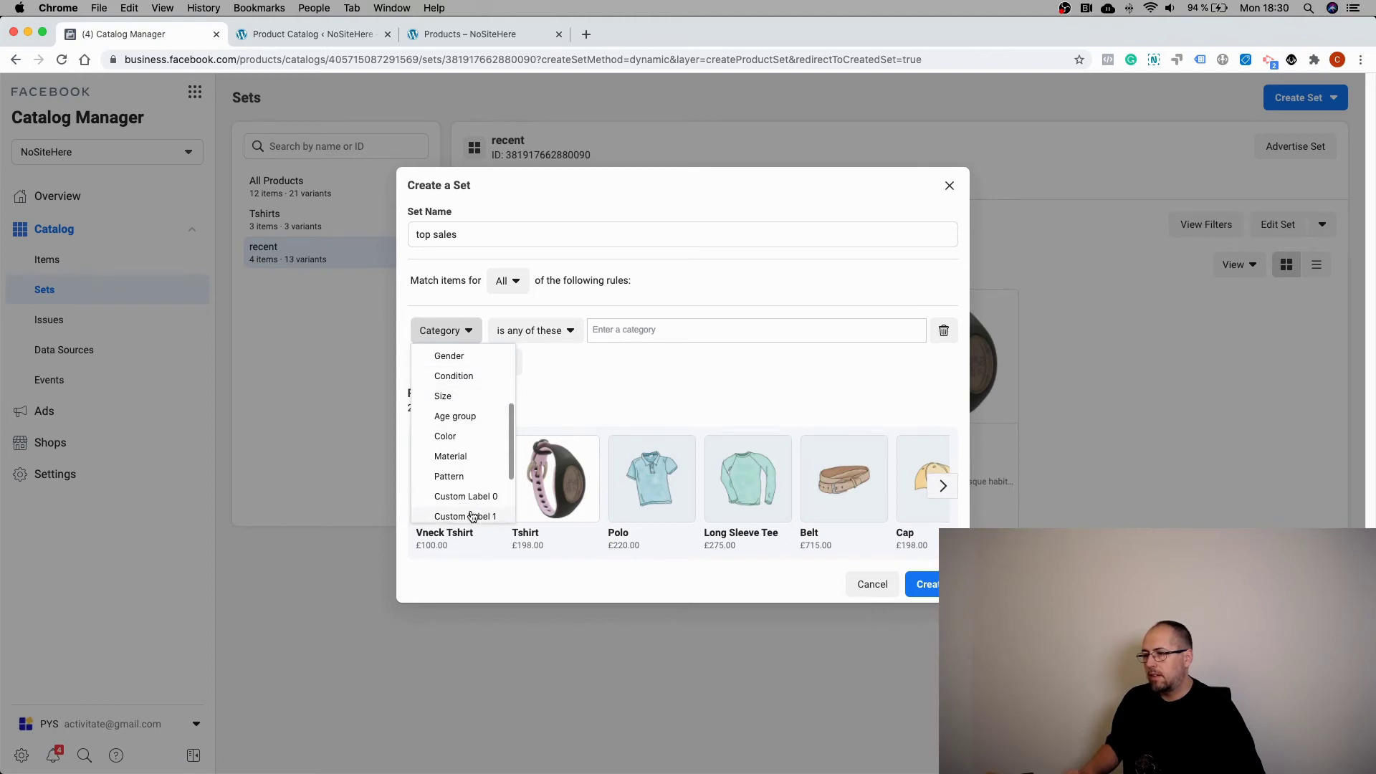
{"action": "scroll", "coordinate": [453, 502], "scroll_direction": "down", "scroll_amount": 1}
{"action": "left_click", "coordinate": [454, 492]}
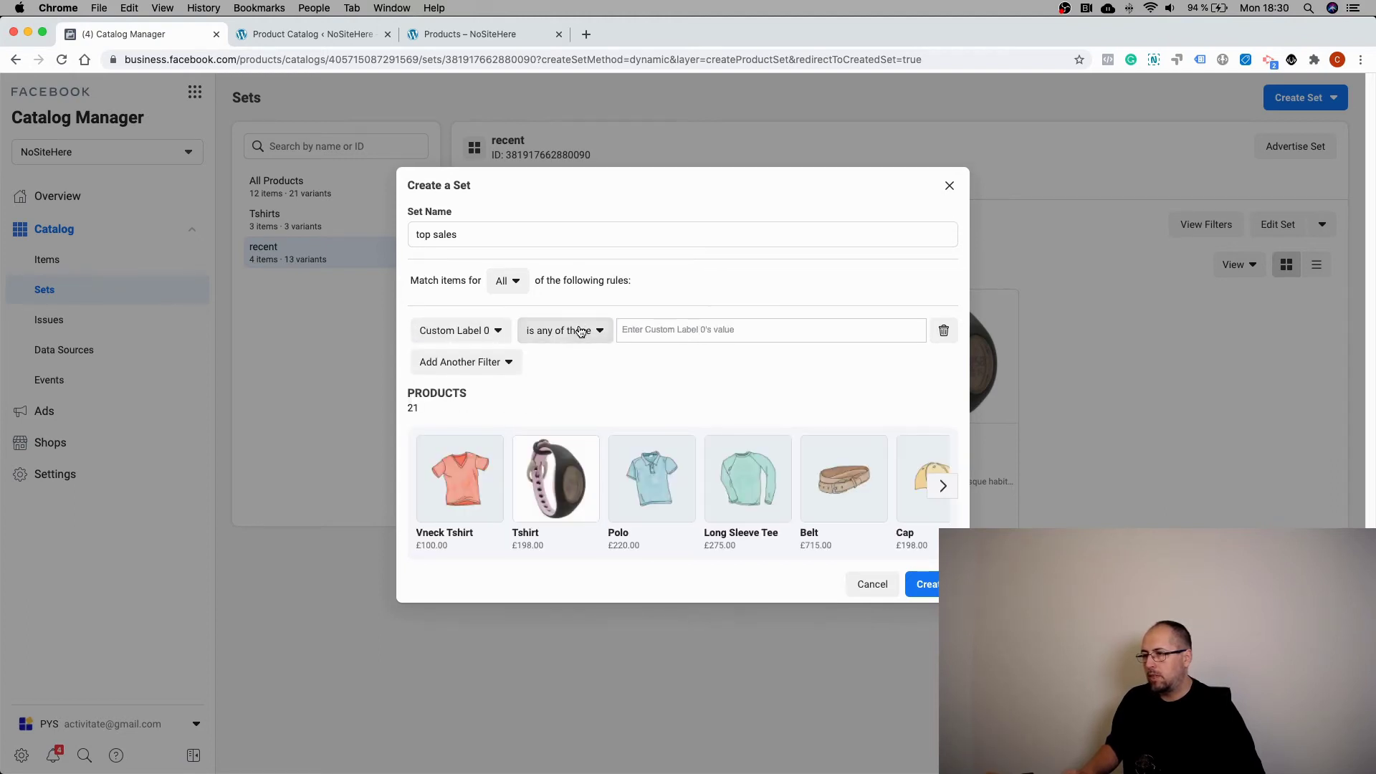
{"action": "left_click", "coordinate": [581, 341]}
{"action": "left_click", "coordinate": [563, 395]}
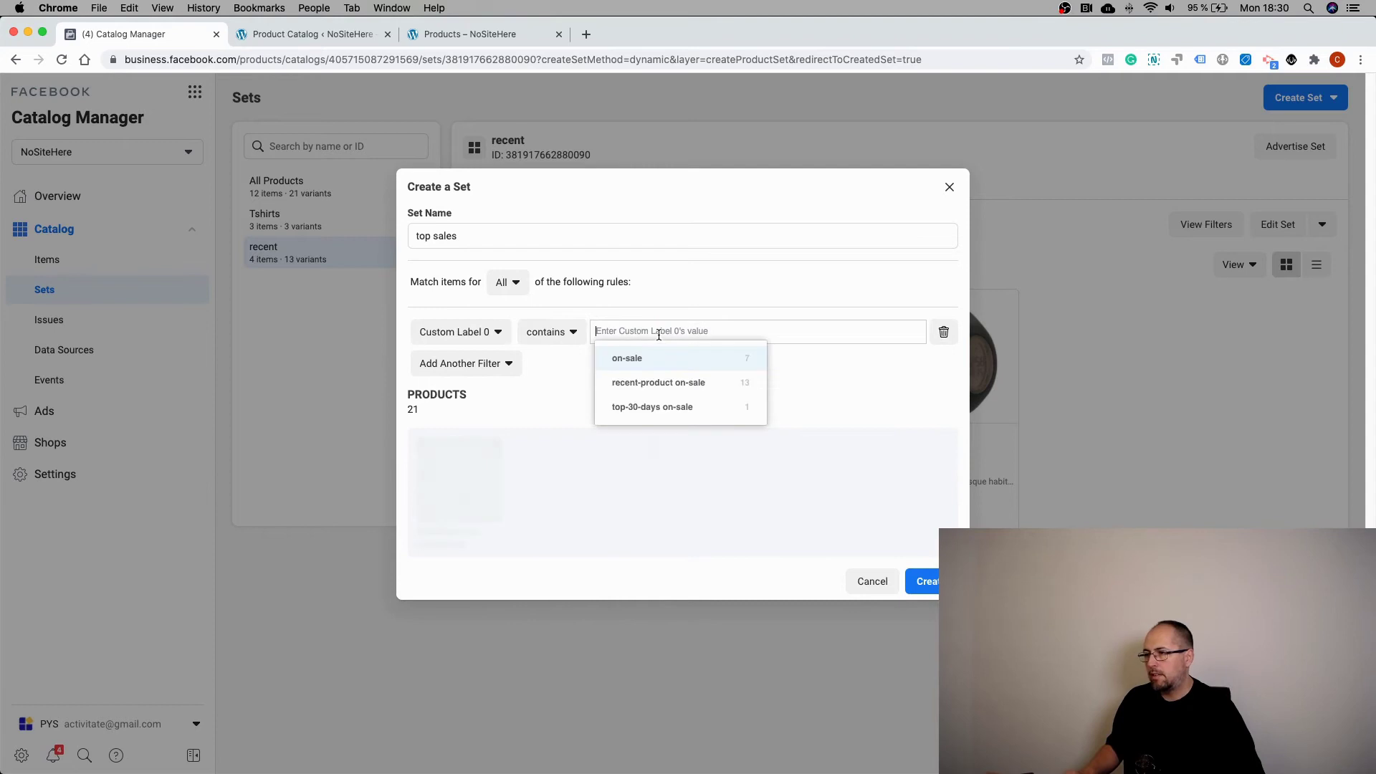
{"action": "type", "text": "top-30"}
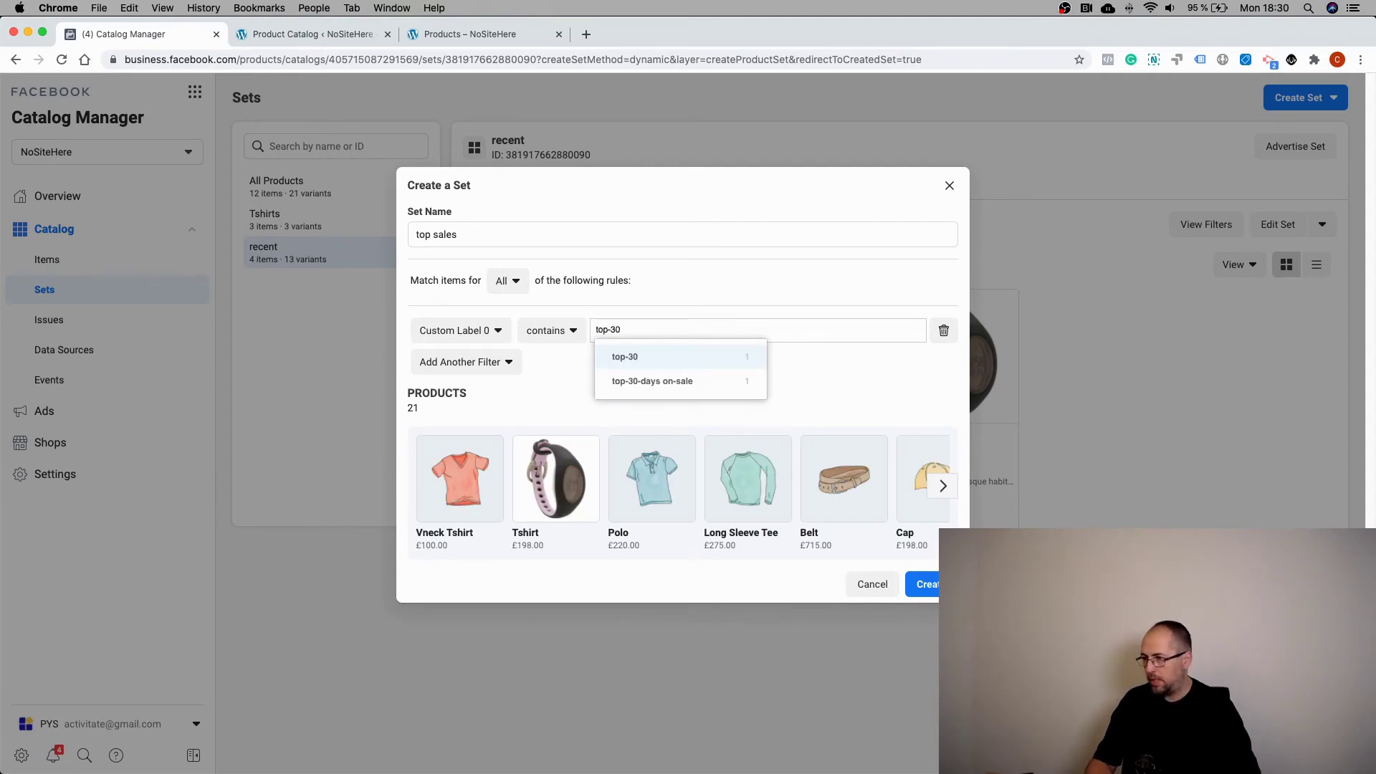
{"action": "type", "text": "-"}
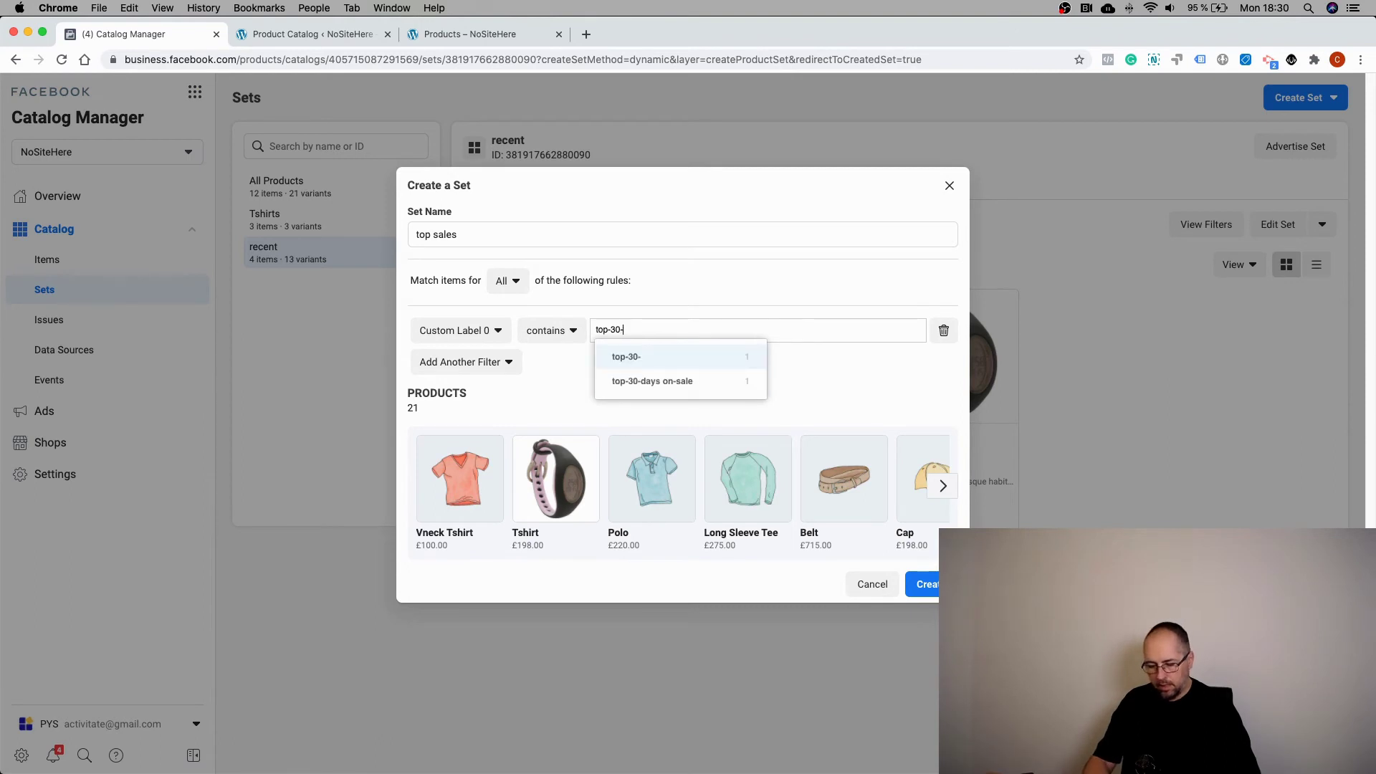
{"action": "type", "text": "days"}
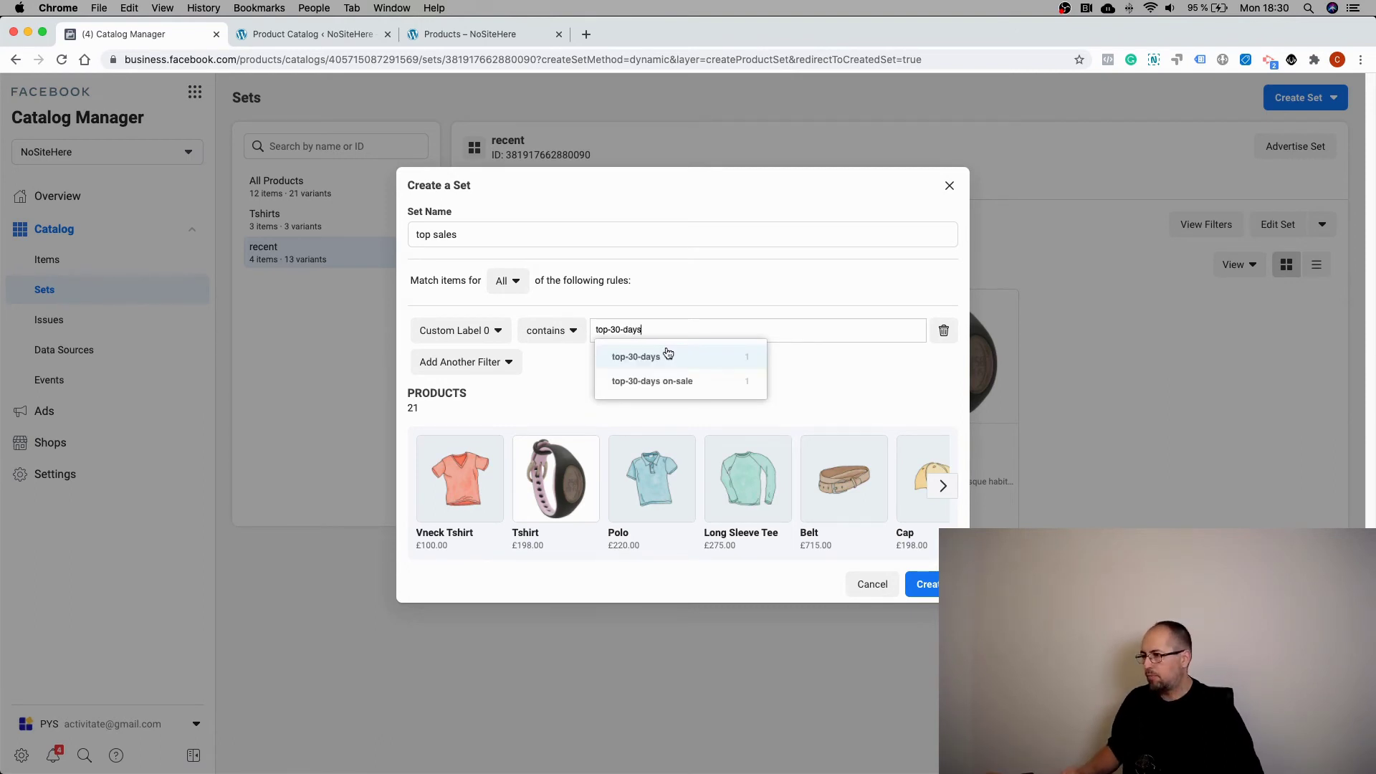
{"action": "left_click", "coordinate": [667, 355]}
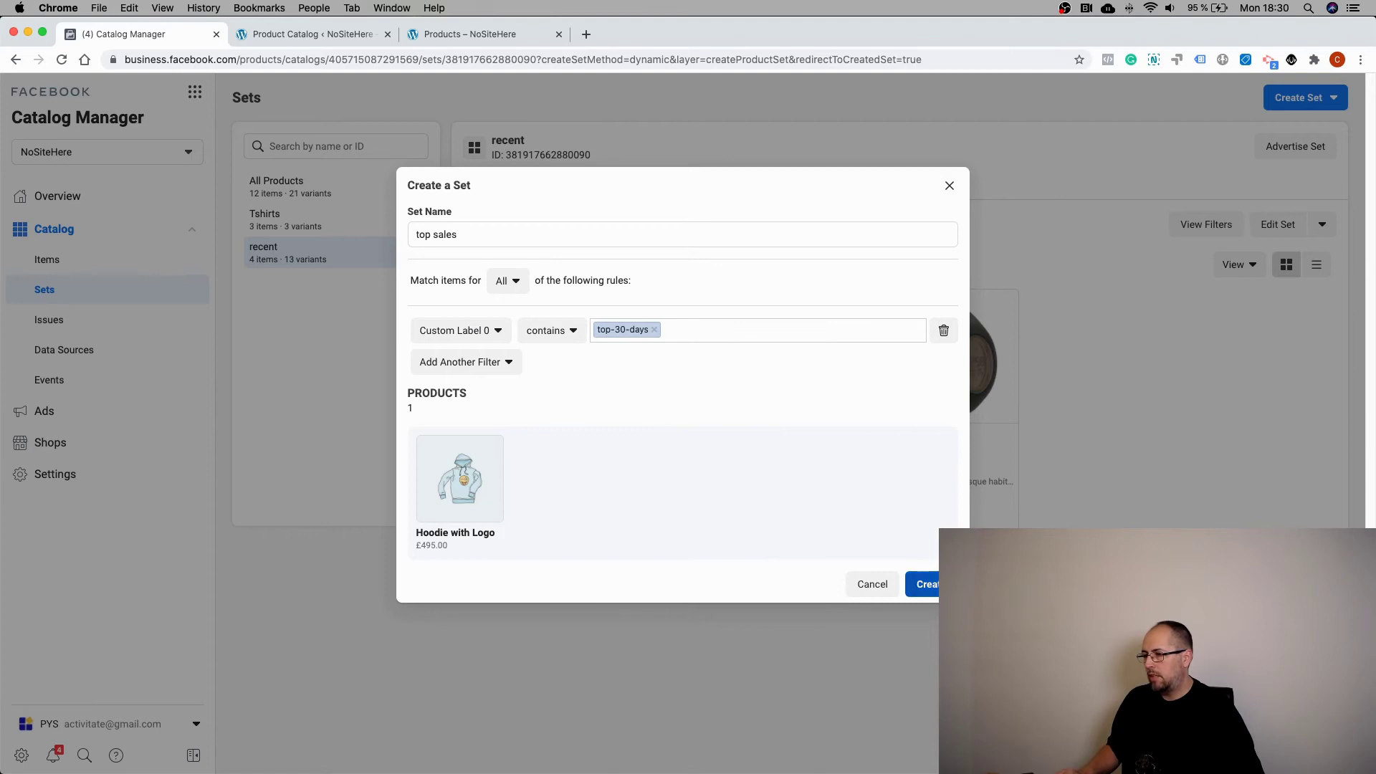
{"action": "left_click", "coordinate": [928, 585]}
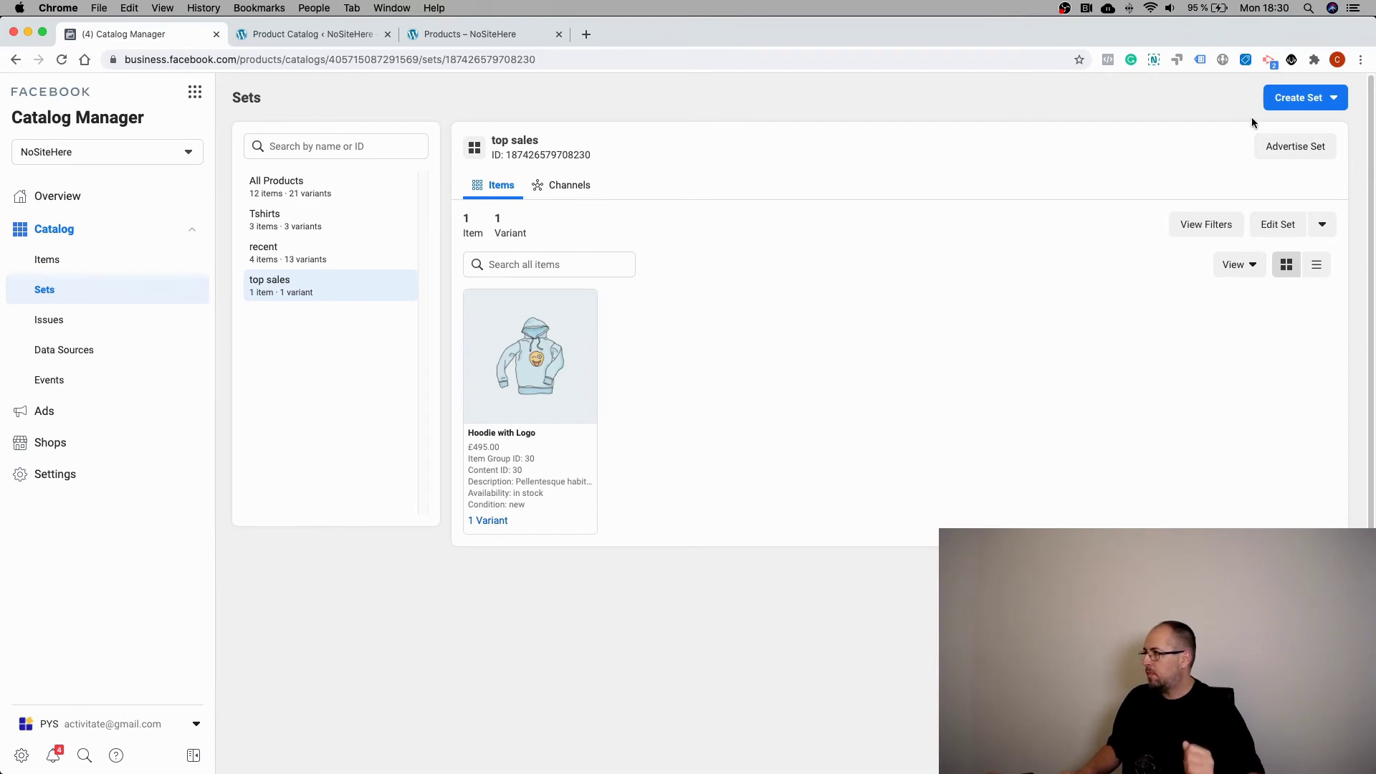
- Start another filter-based set named 'on sale'
{"action": "left_click", "coordinate": [1290, 97]}
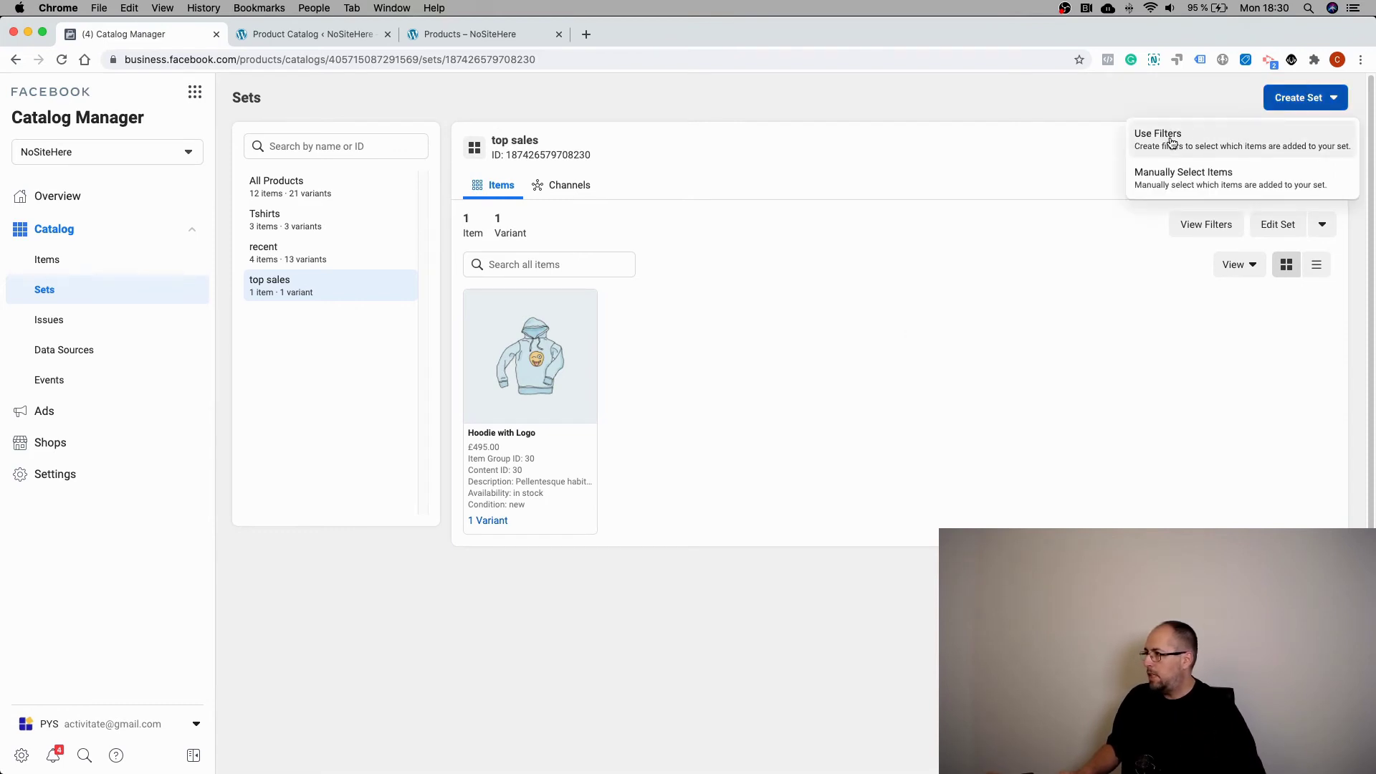
{"action": "left_click", "coordinate": [1171, 142]}
{"action": "left_click", "coordinate": [476, 233]}
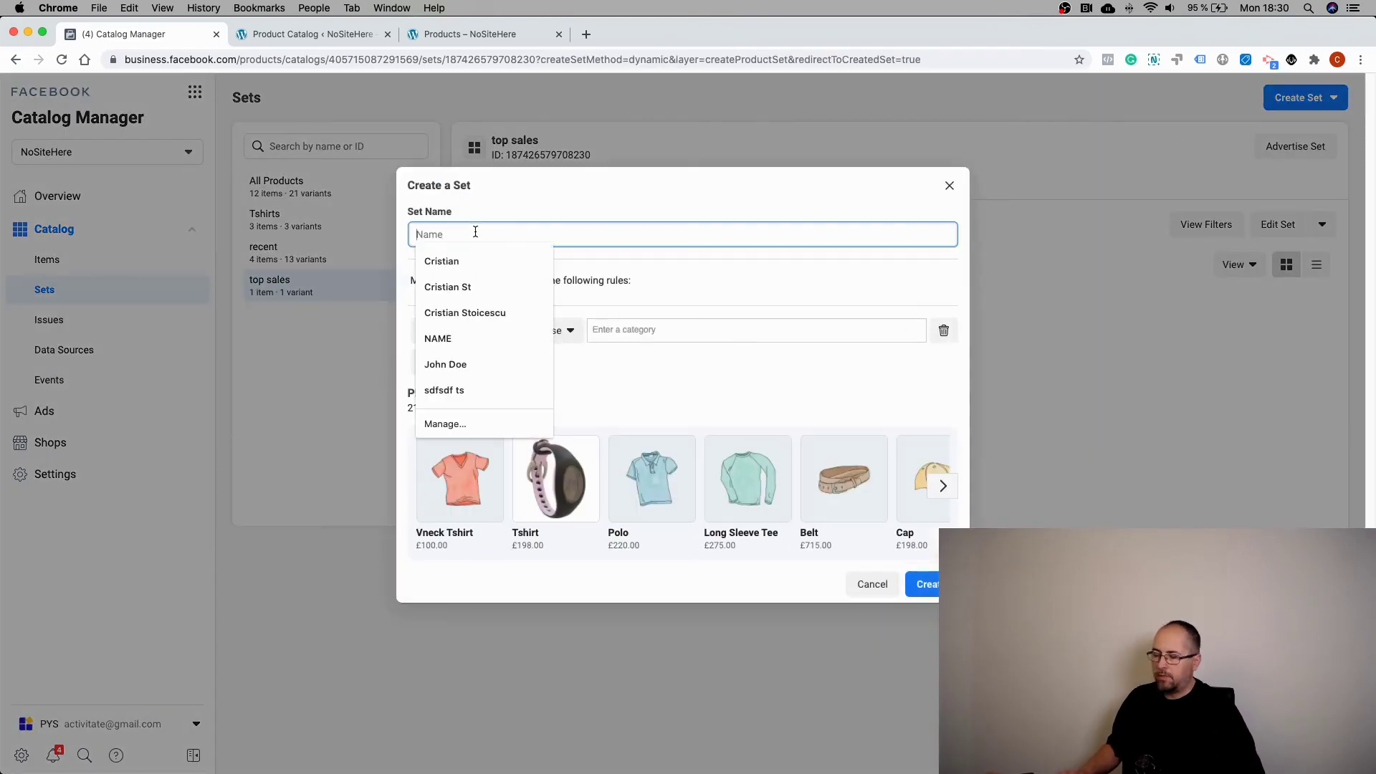
{"action": "type", "text": "on "}
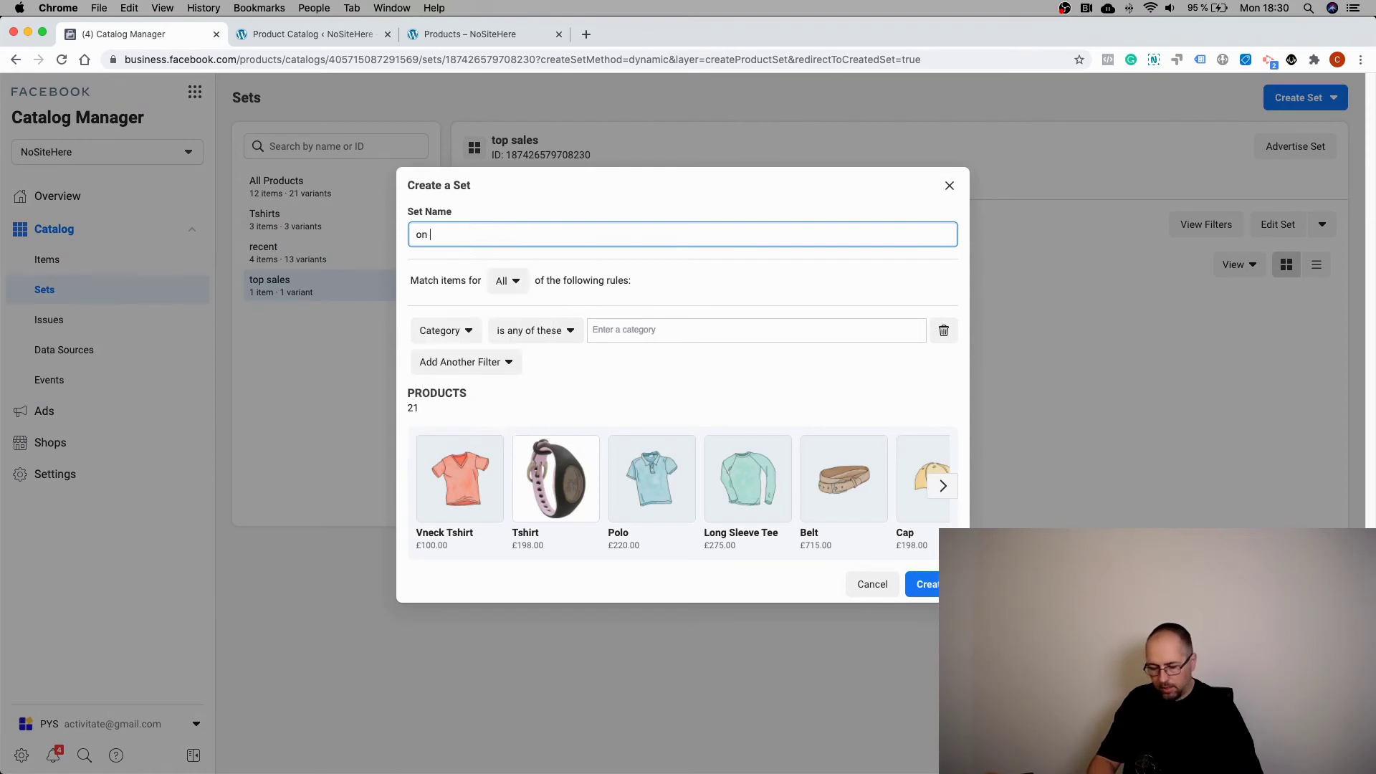
{"action": "type", "text": "sale"}
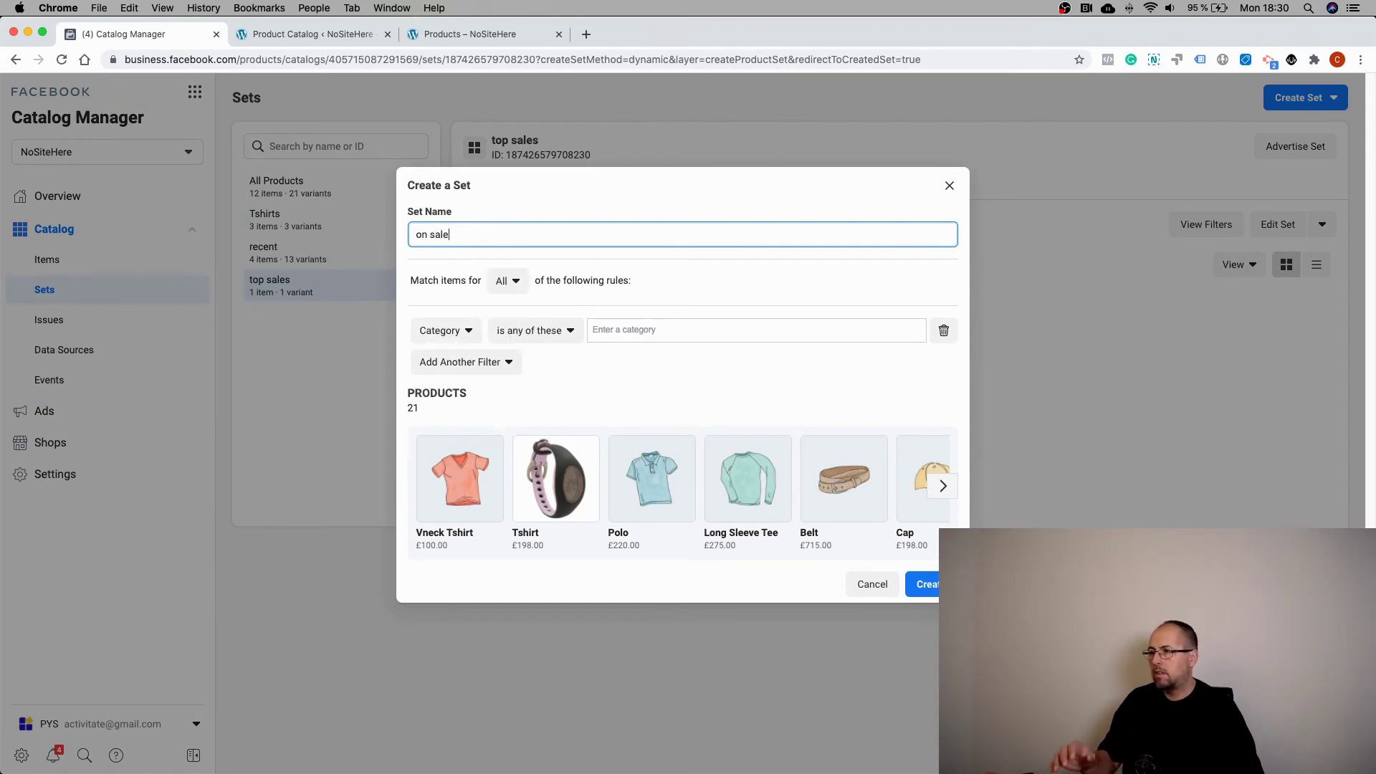
- Filter on Custom Label 0 contains on-sale and create the set (12 items, 21 variants)
{"action": "left_click", "coordinate": [456, 329]}
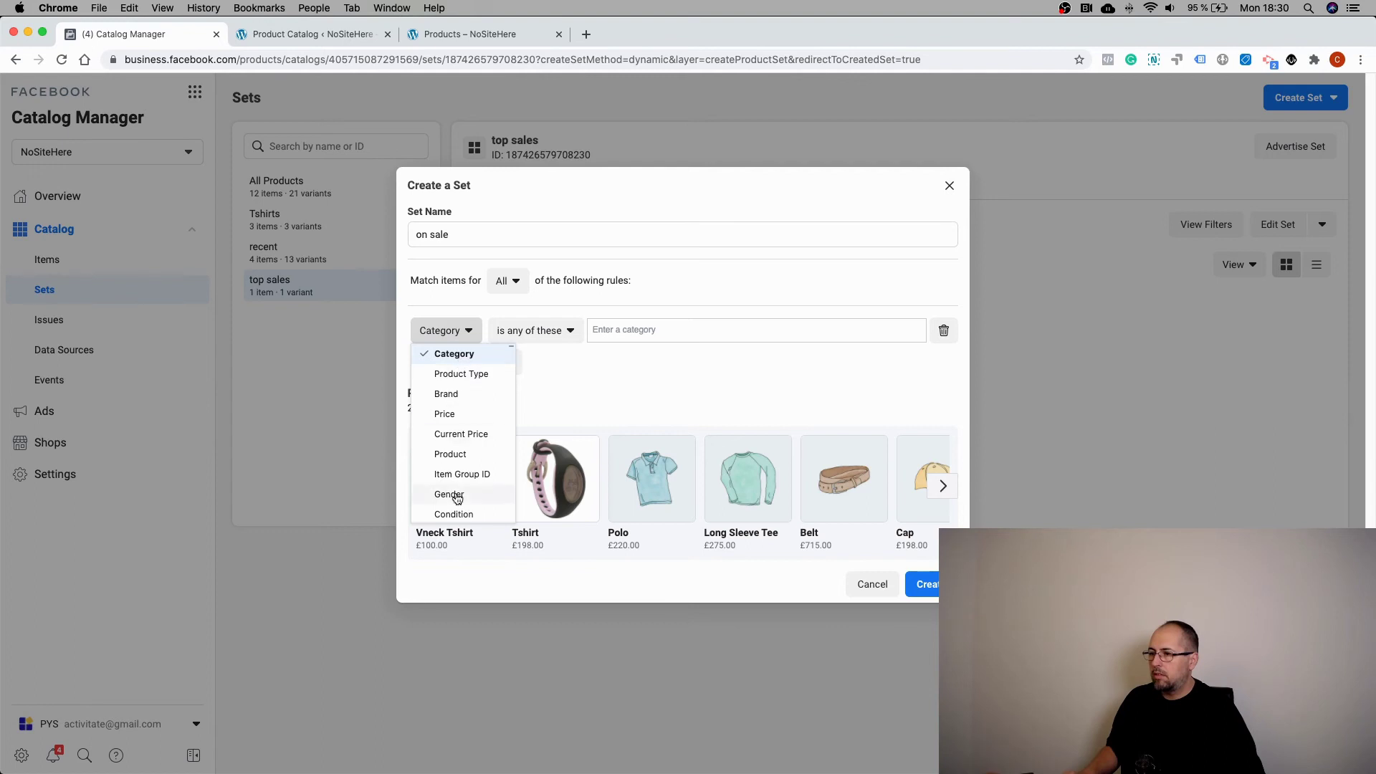
{"action": "scroll", "coordinate": [456, 470], "scroll_direction": "down", "scroll_amount": 1}
{"action": "scroll", "coordinate": [456, 470], "scroll_direction": "down", "scroll_amount": 4}
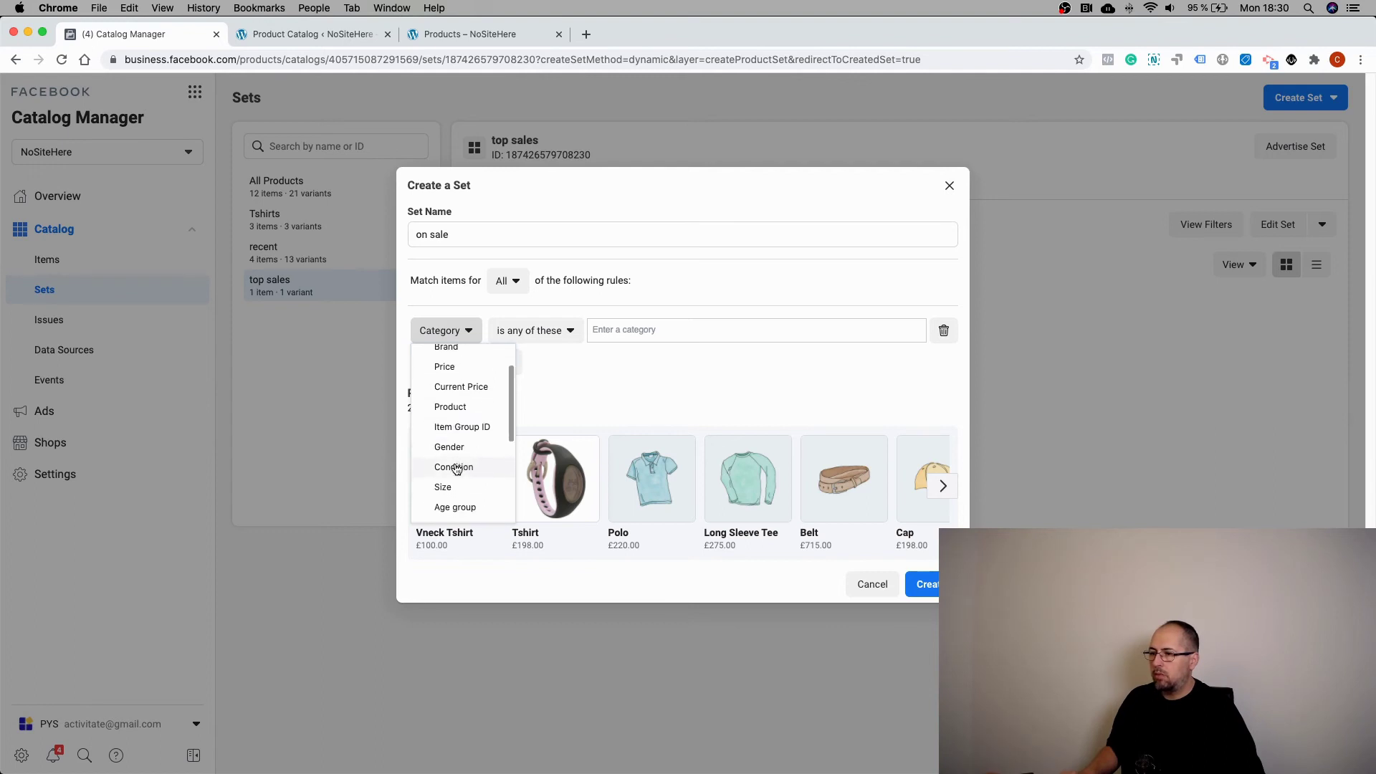
{"action": "left_click", "coordinate": [455, 466]}
{"action": "left_click", "coordinate": [567, 336]}
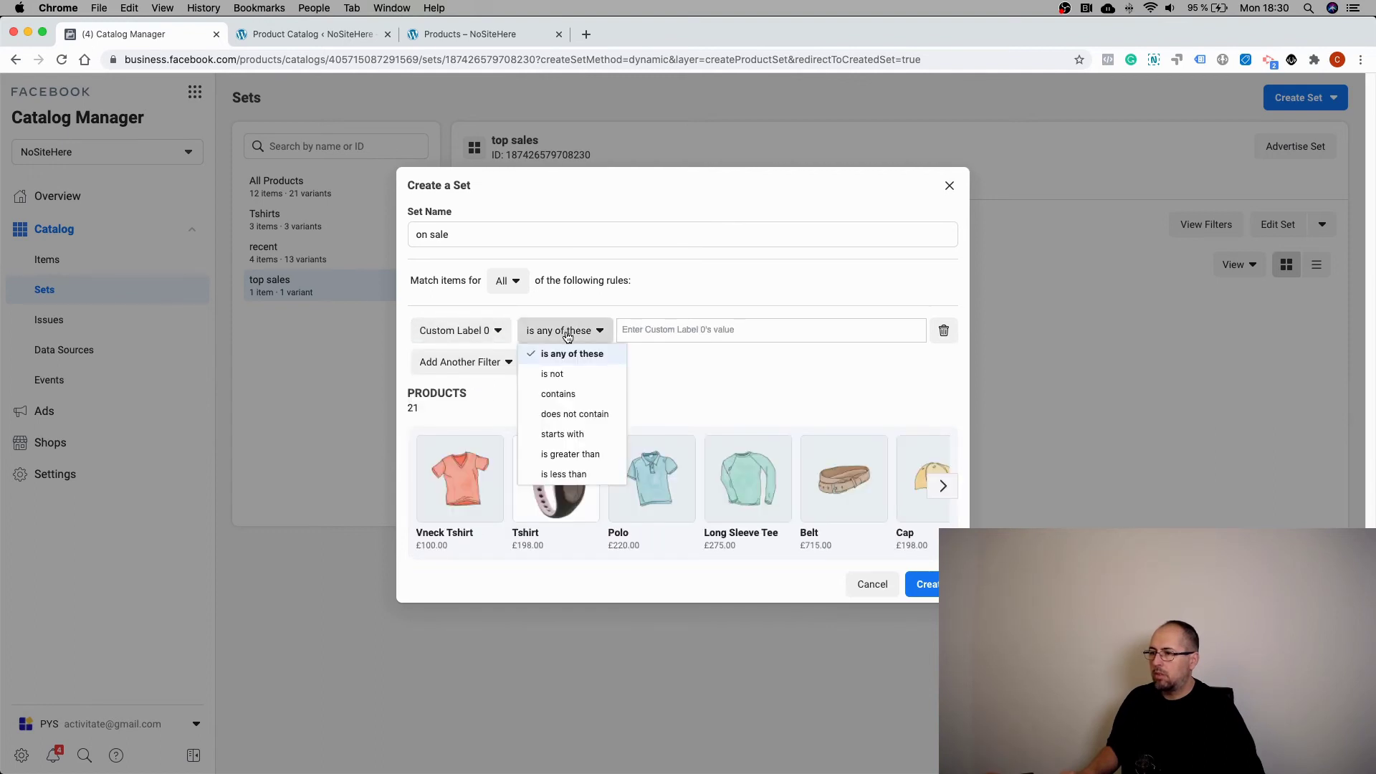
{"action": "left_click", "coordinate": [562, 391]}
{"action": "left_click", "coordinate": [657, 329]}
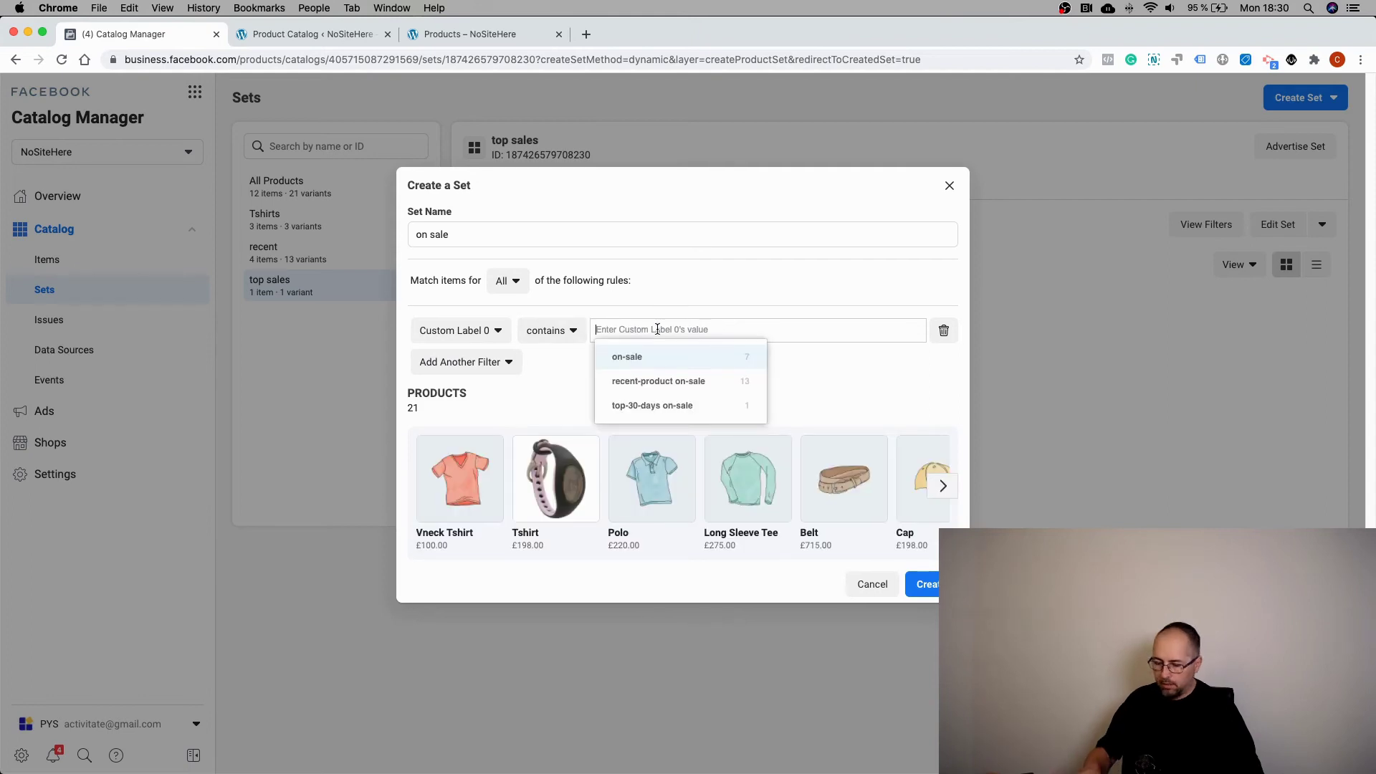
{"action": "left_click", "coordinate": [651, 357]}
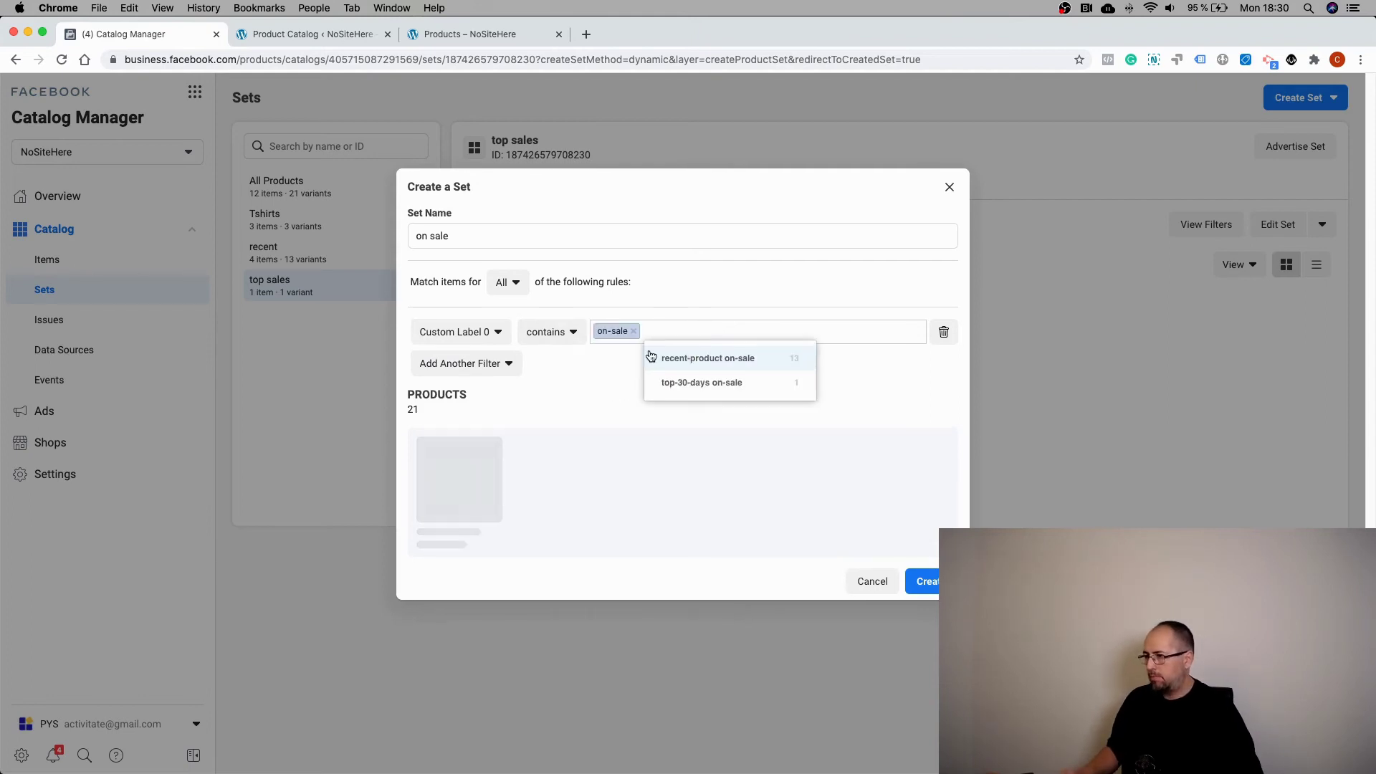
{"action": "left_click", "coordinate": [547, 401]}
{"action": "left_click", "coordinate": [932, 585]}
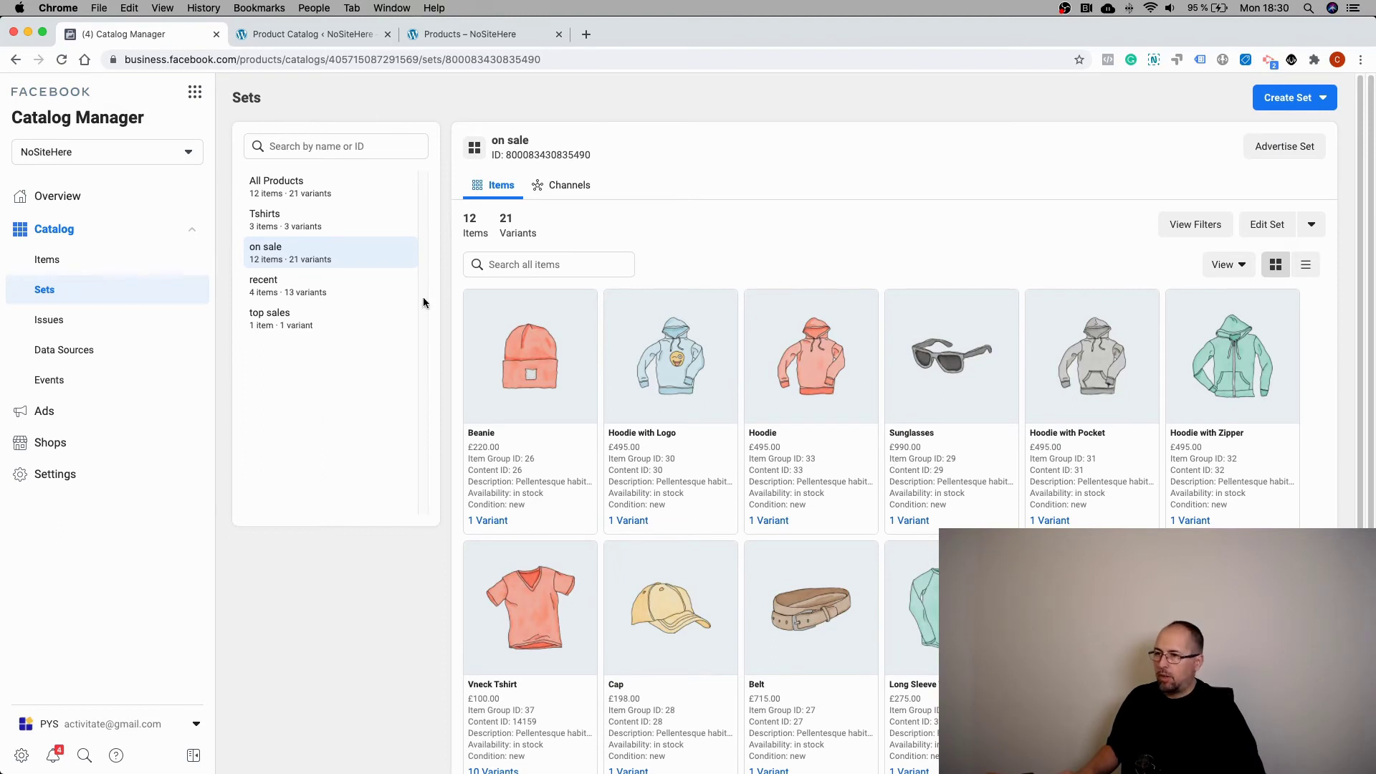
- Start another filter-based set, correcting its misspelled name to 'recommended'
{"action": "left_click", "coordinate": [1276, 104]}
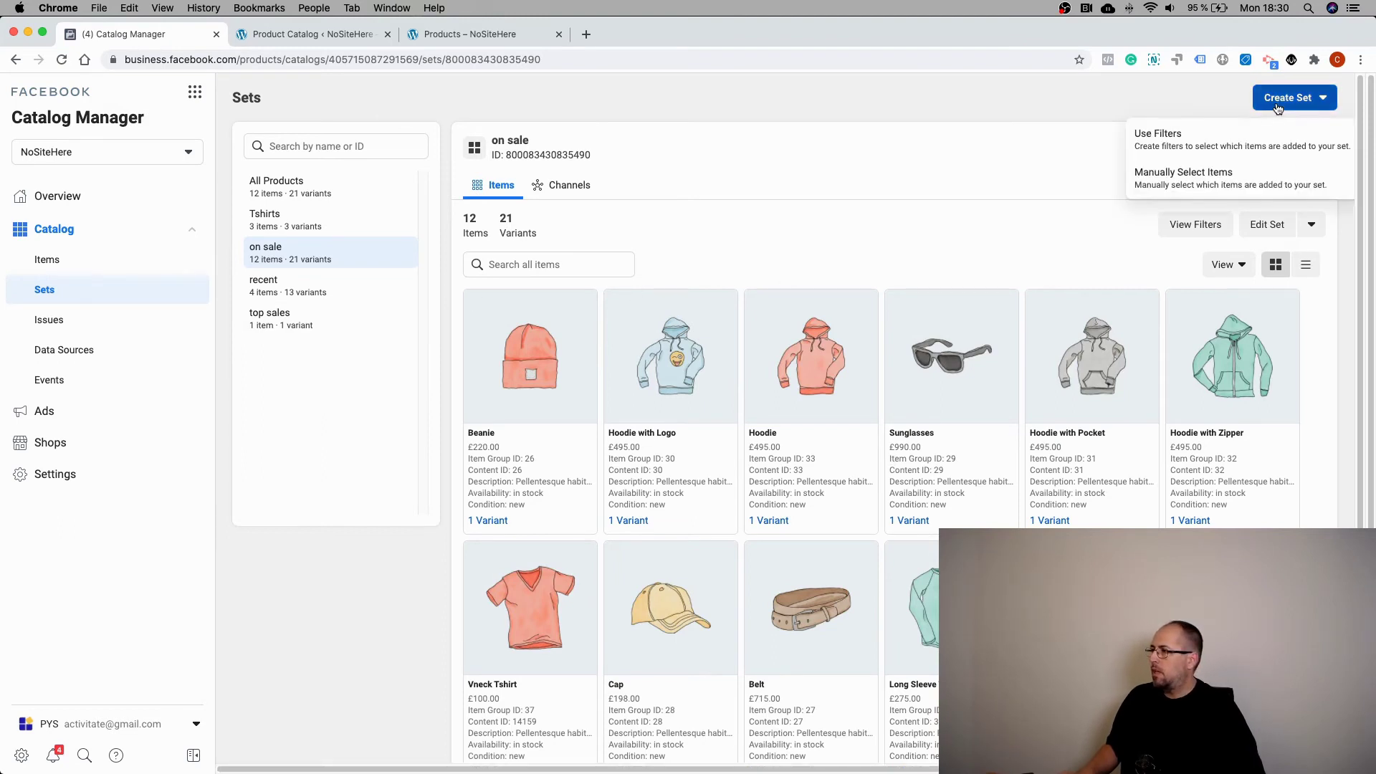
{"action": "left_click", "coordinate": [1169, 134]}
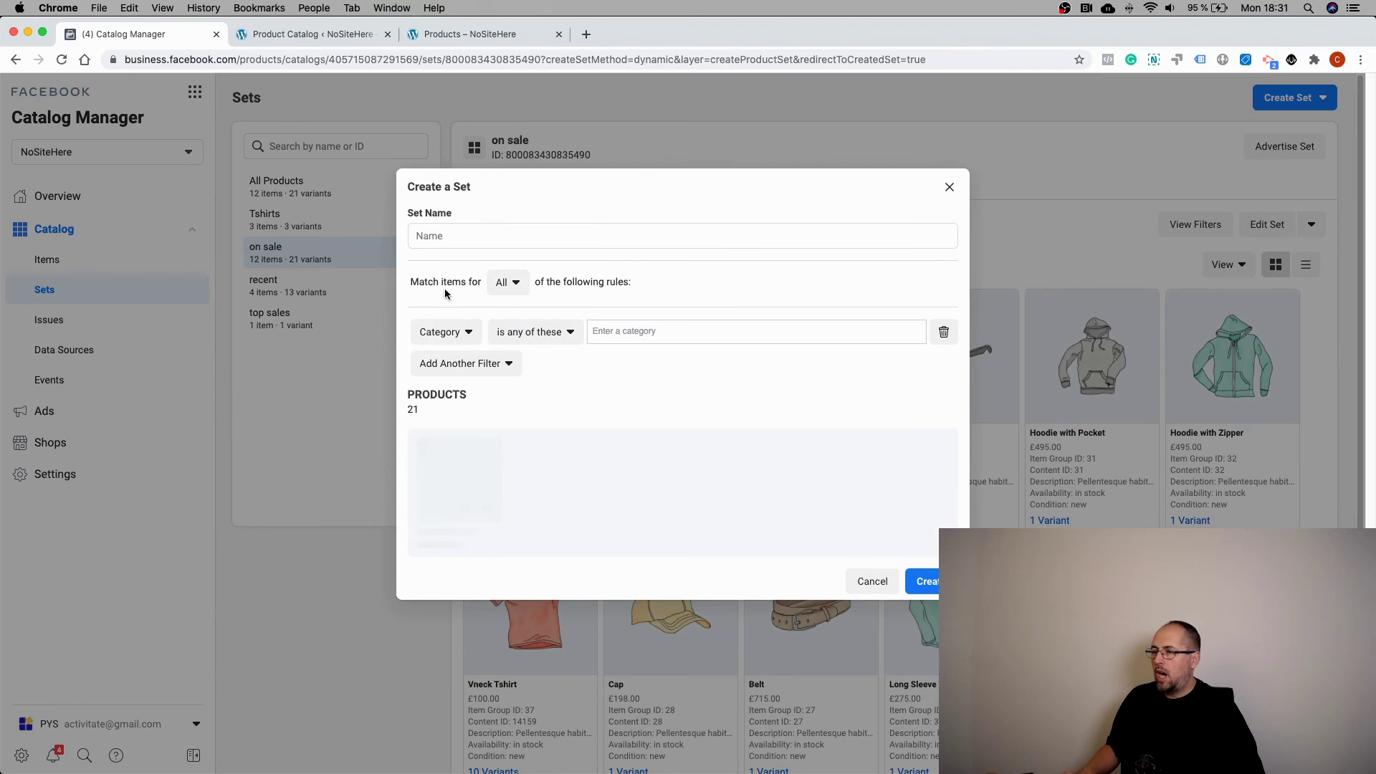
{"action": "left_click", "coordinate": [442, 231]}
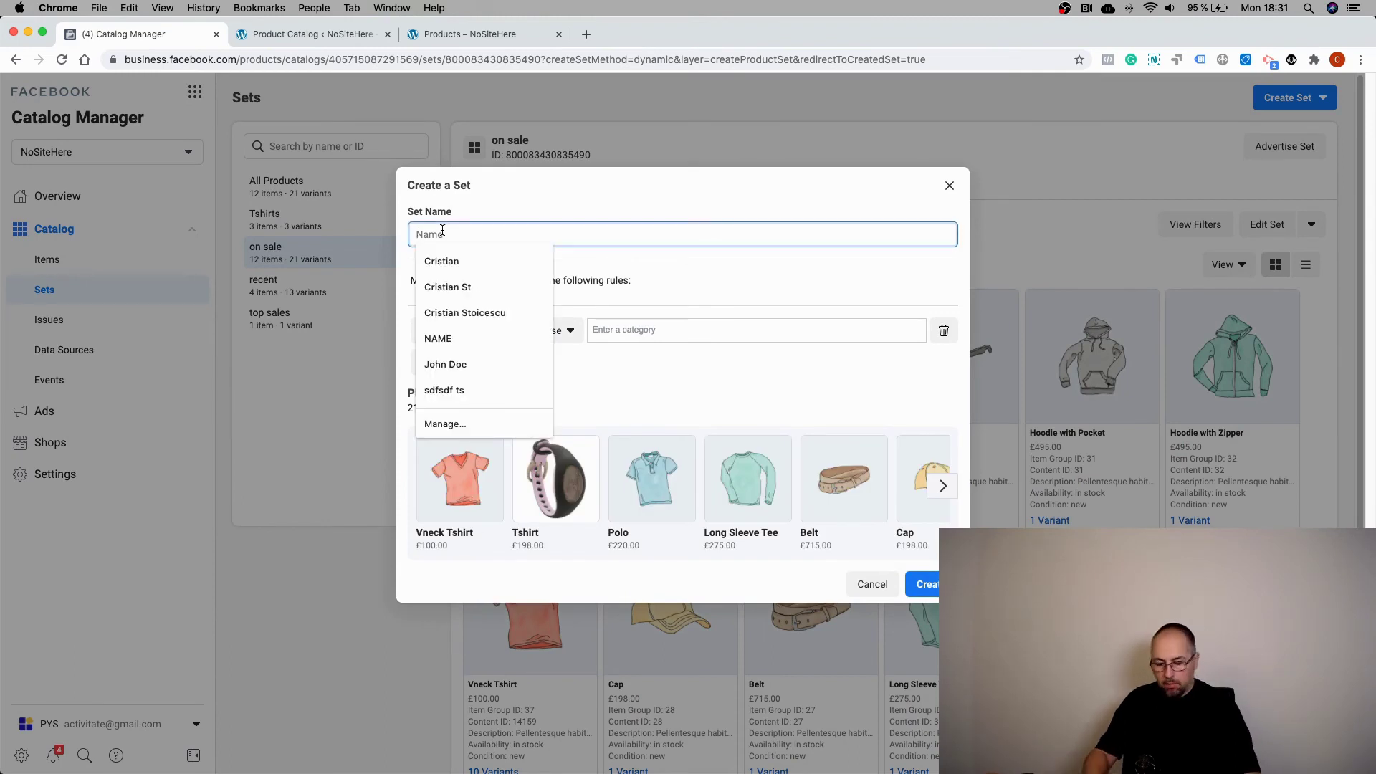
{"action": "type", "text": "recom"}
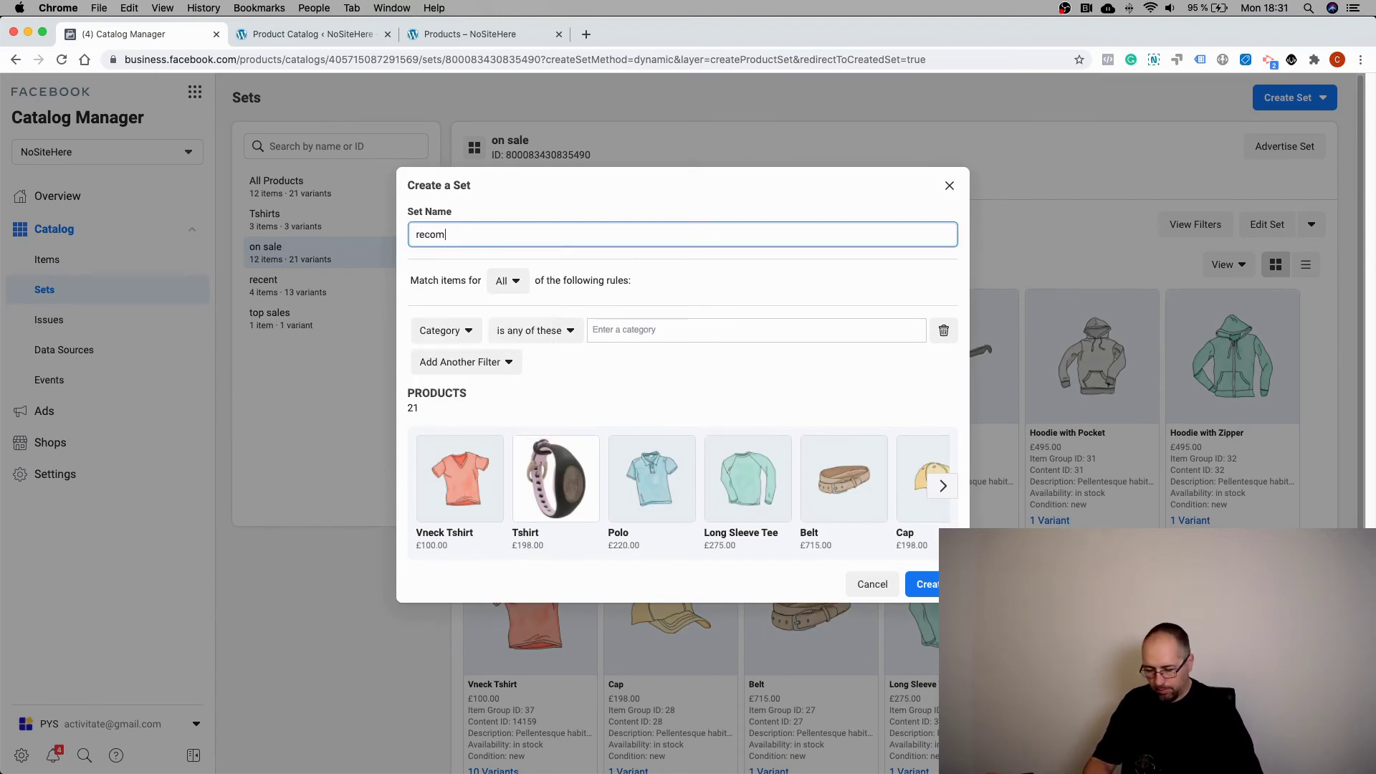
{"action": "type", "text": "mmended"}
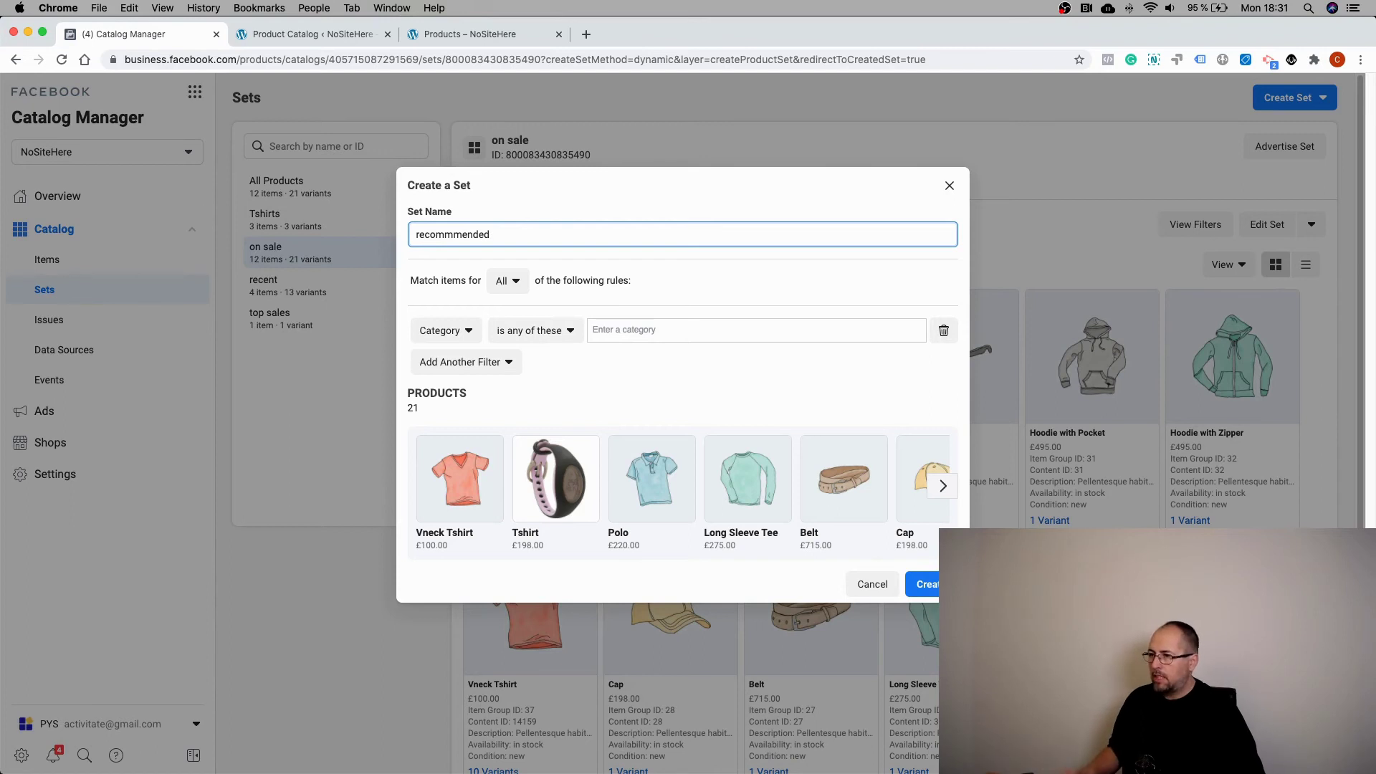
{"action": "right_click", "coordinate": [446, 233]}
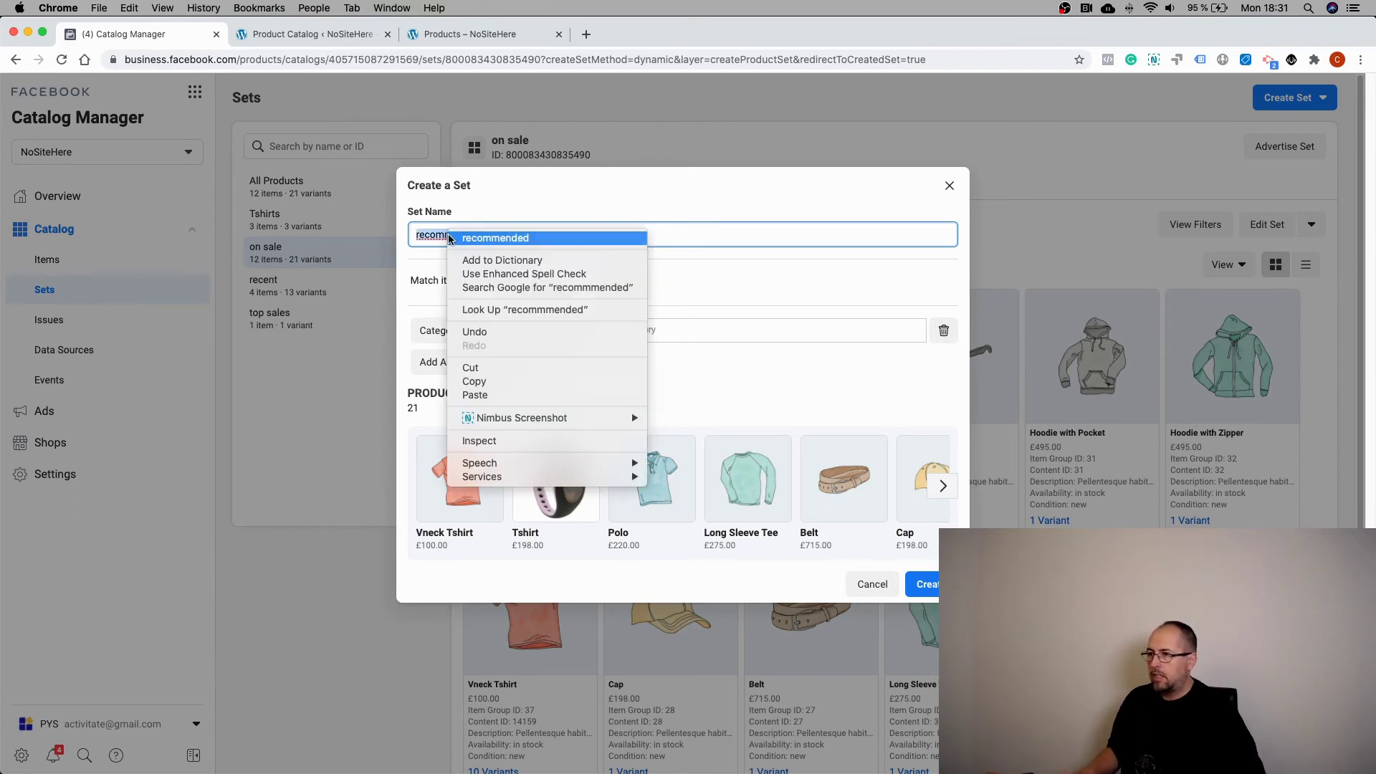
{"action": "left_click", "coordinate": [477, 237]}
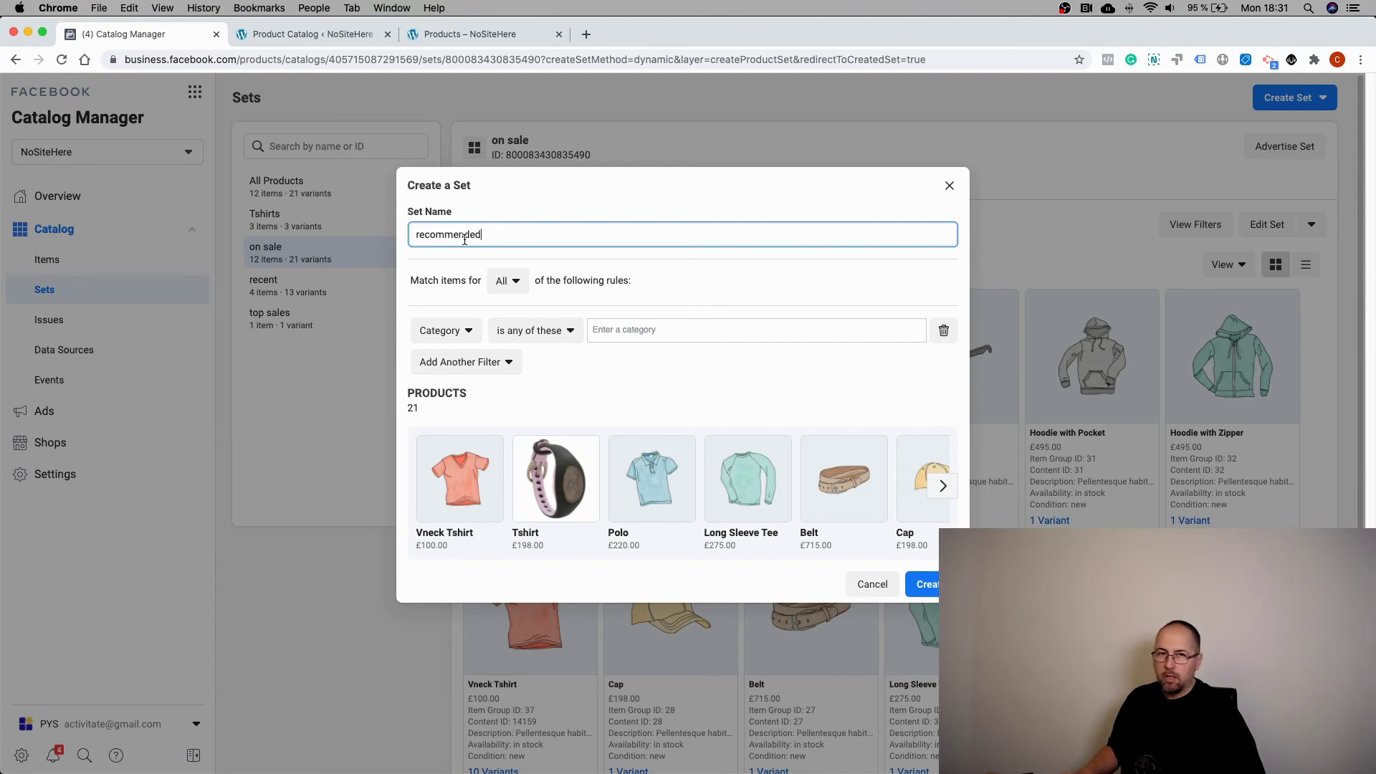
- Filter on Custom Label 1 contains recommended, matching 4 products, and create the set
{"action": "left_click", "coordinate": [460, 339]}
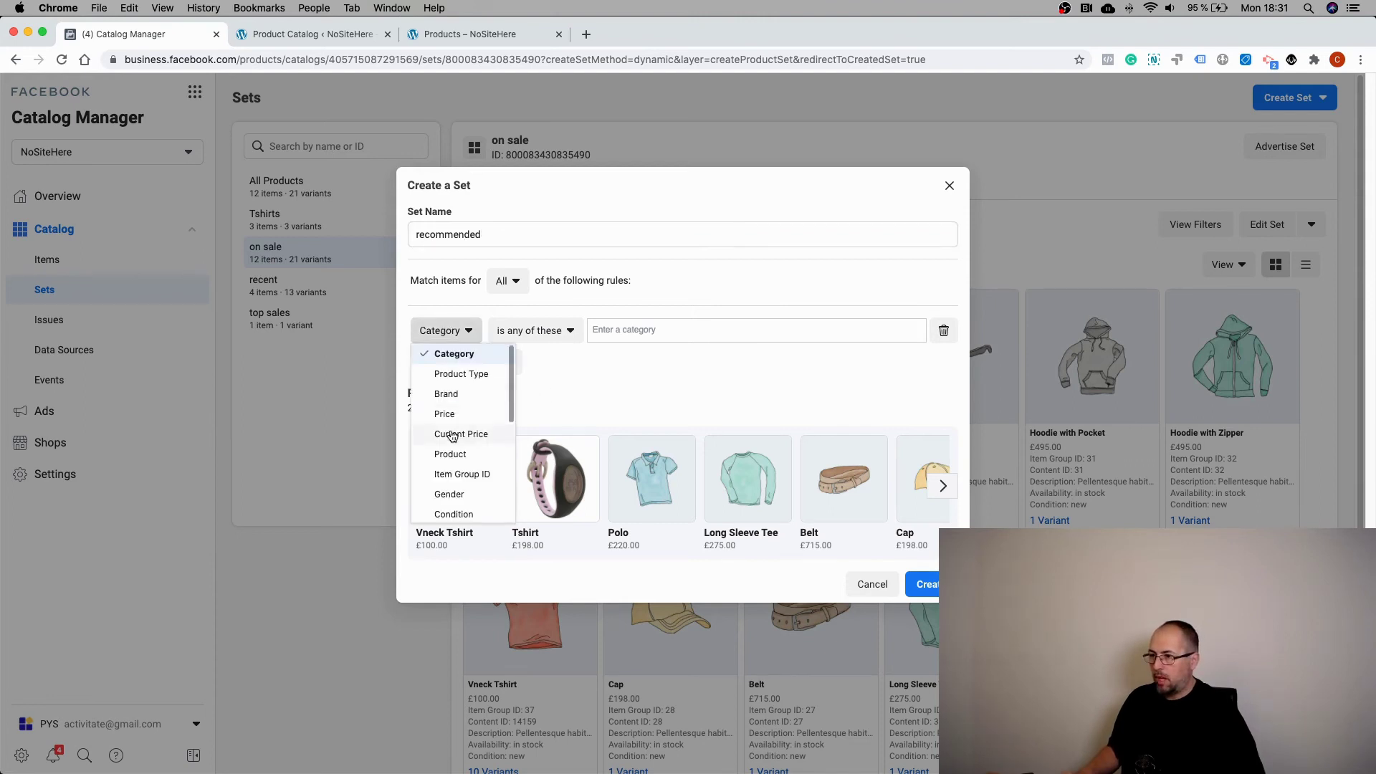
{"action": "scroll", "coordinate": [458, 480], "scroll_direction": "down", "scroll_amount": 5}
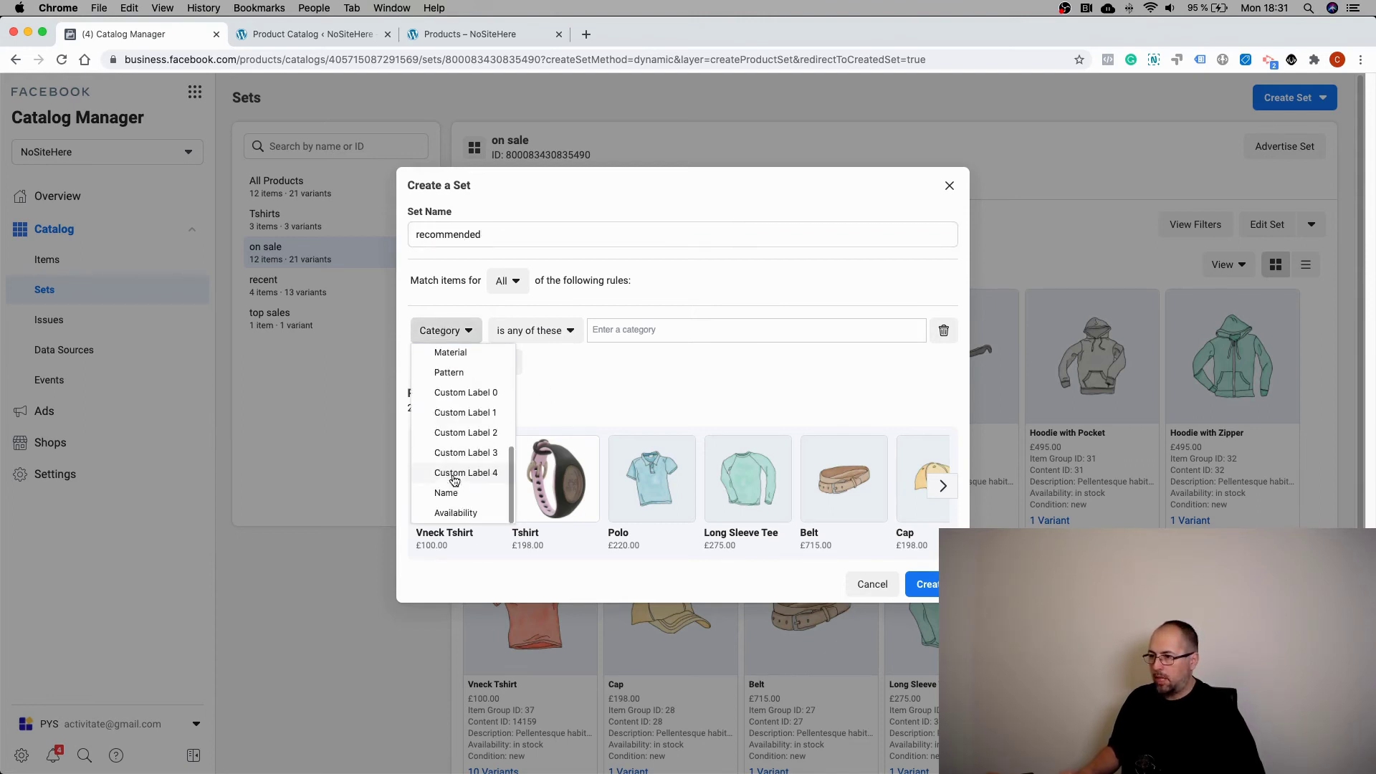
{"action": "left_click", "coordinate": [444, 420]}
{"action": "left_click", "coordinate": [568, 331]}
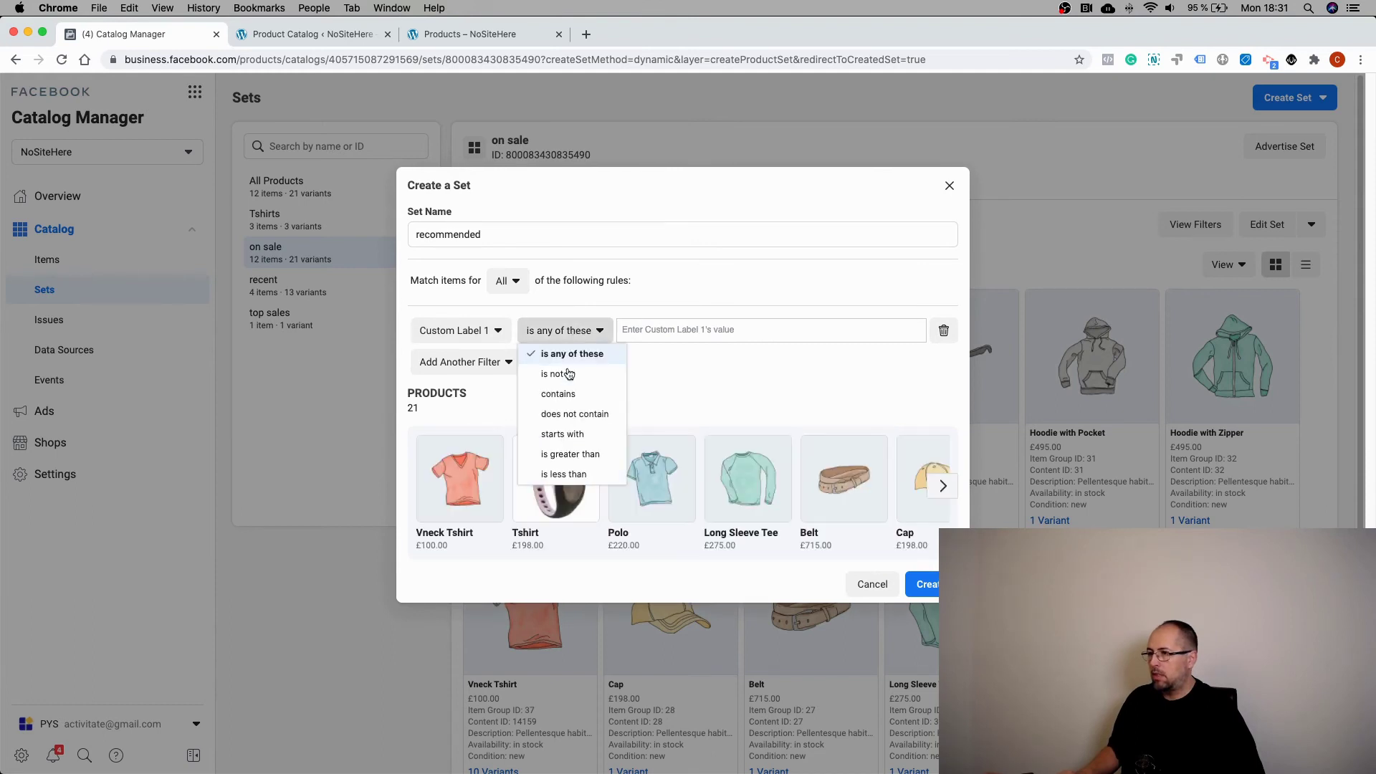
{"action": "left_click", "coordinate": [563, 396]}
{"action": "left_click", "coordinate": [653, 334]}
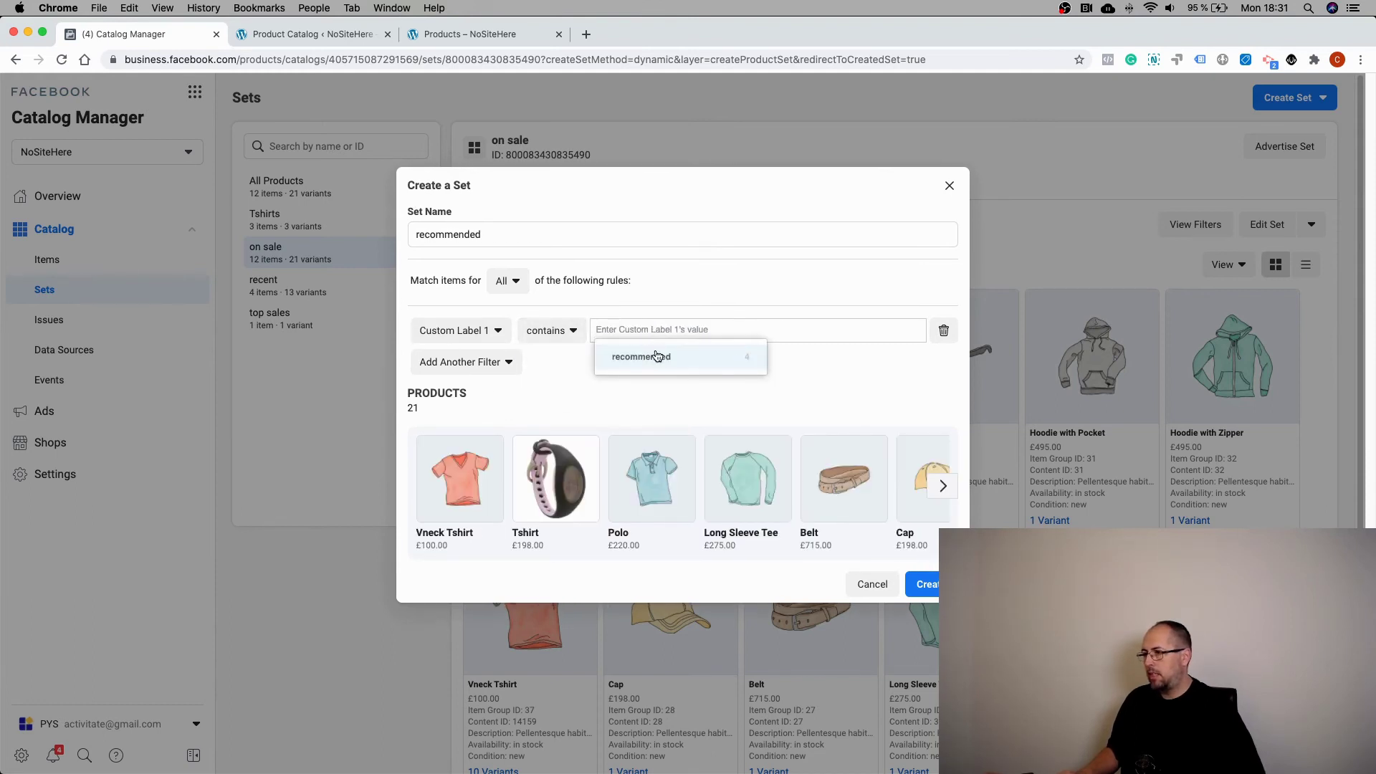
{"action": "left_click", "coordinate": [655, 354]}
{"action": "left_click", "coordinate": [919, 582]}
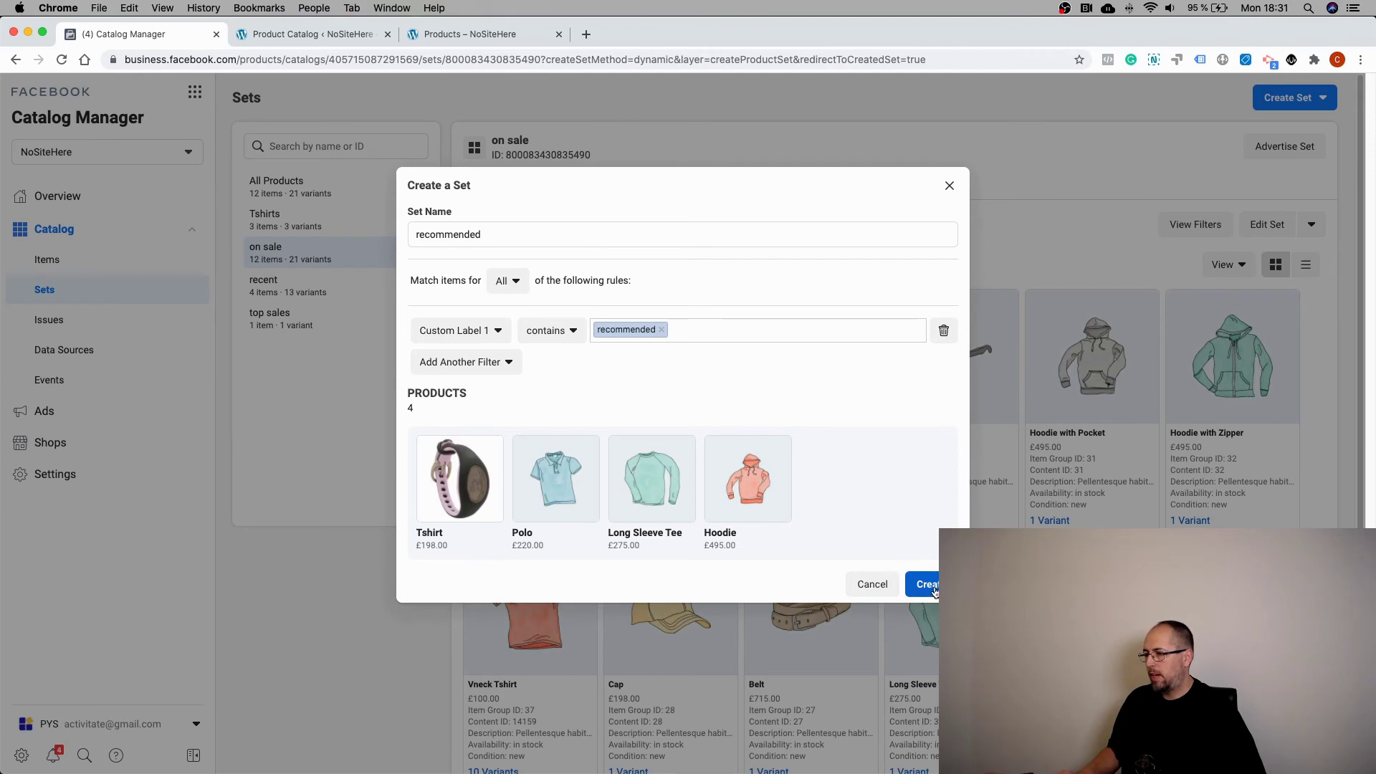